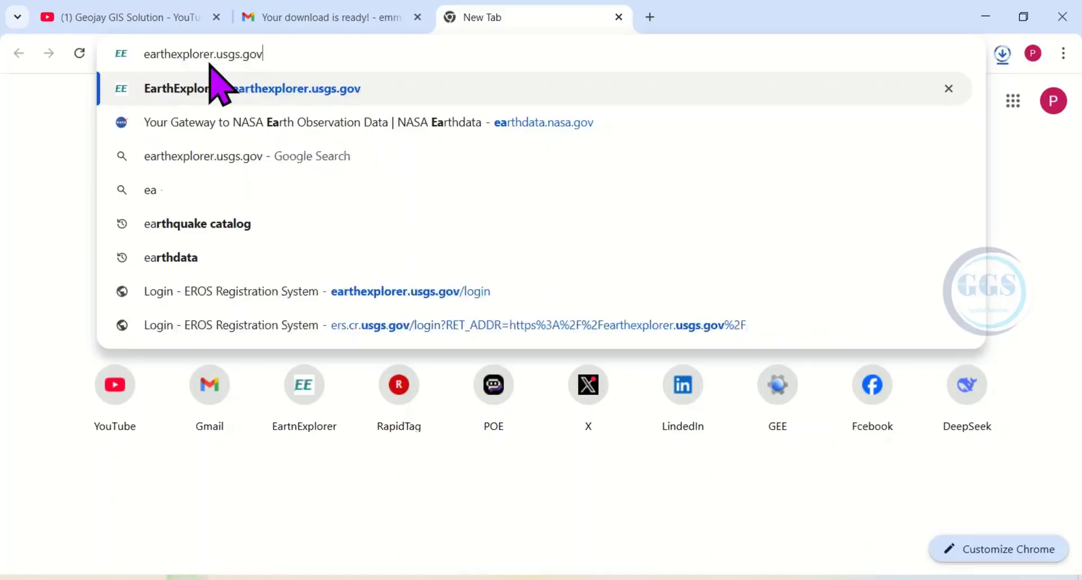
# - Open earthexplorer.usgs.gov and set the geocoding method to Address/Place (Google)
pyautogui.press('Return')
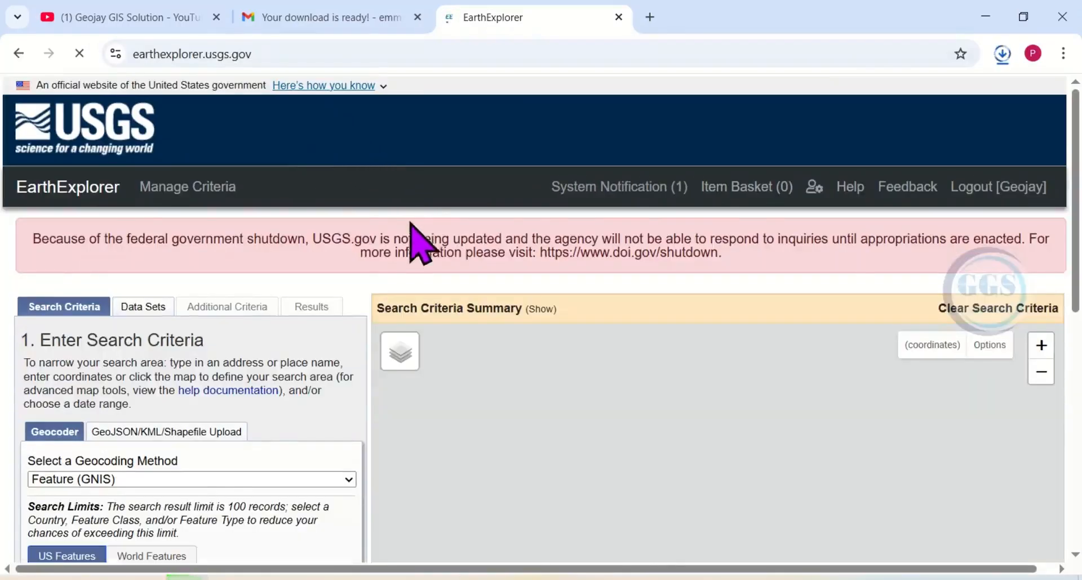
pyautogui.scroll(-1, 262, 417)
pyautogui.scroll(-1, 268, 417)
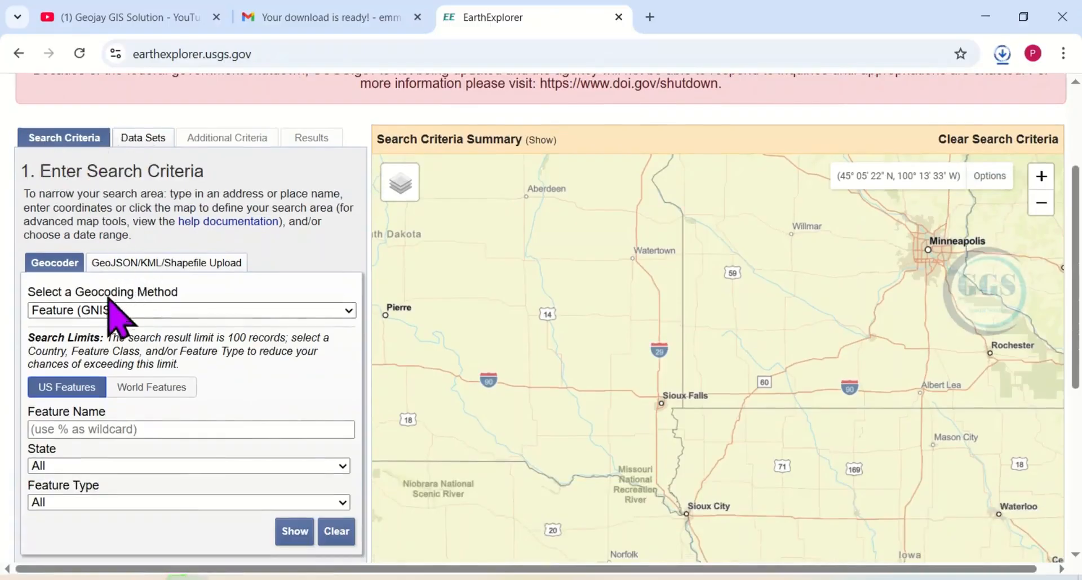
pyautogui.click(347, 311)
pyautogui.click(97, 353)
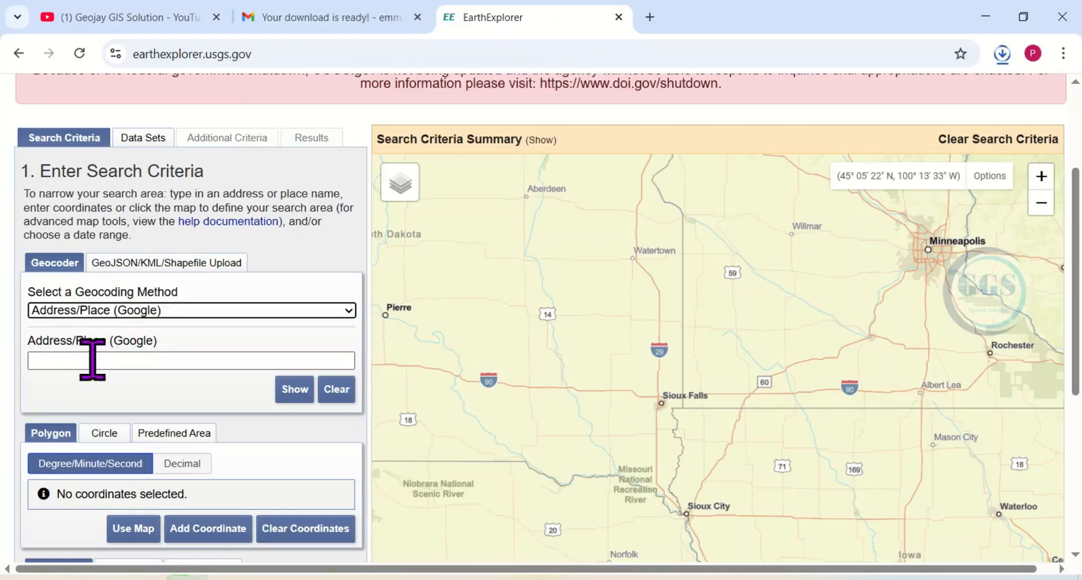
# - Search for the place Asaba and add Asaba, Delta, Nigeria as the area of interest coordinate
pyautogui.click(91, 359)
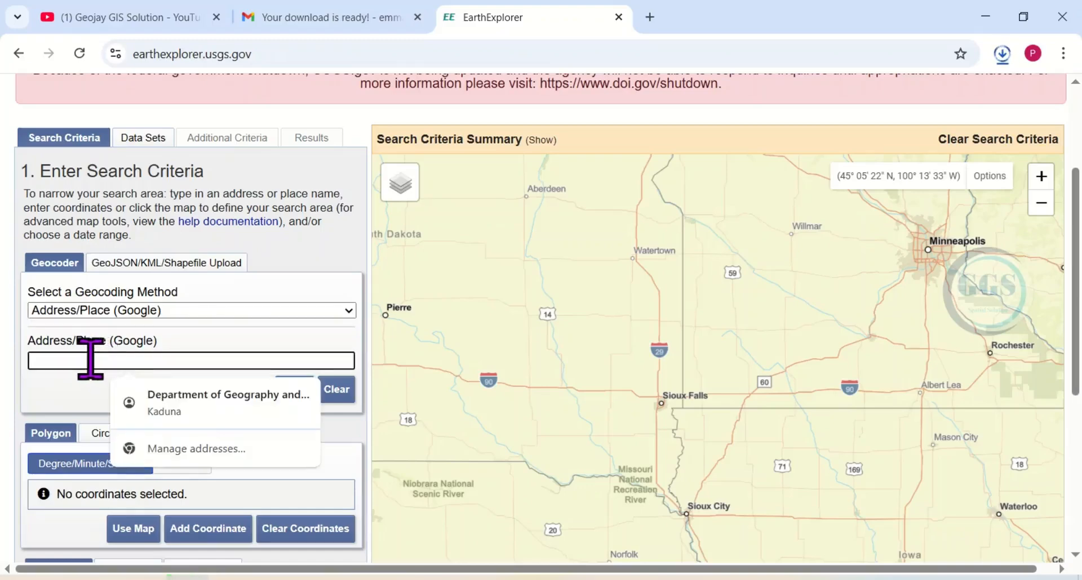
pyautogui.write('Asaba')
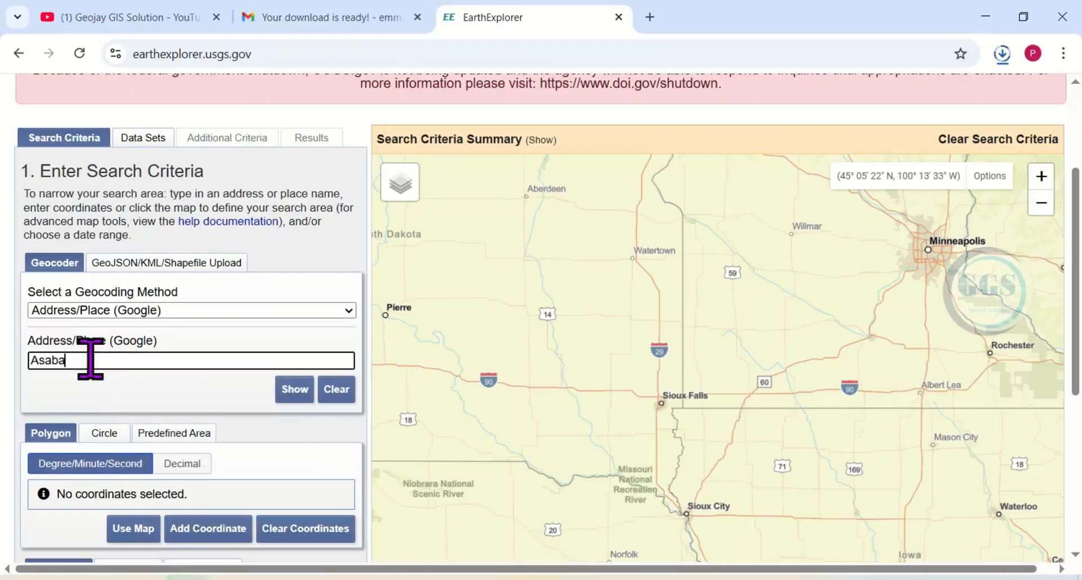
pyautogui.click(296, 391)
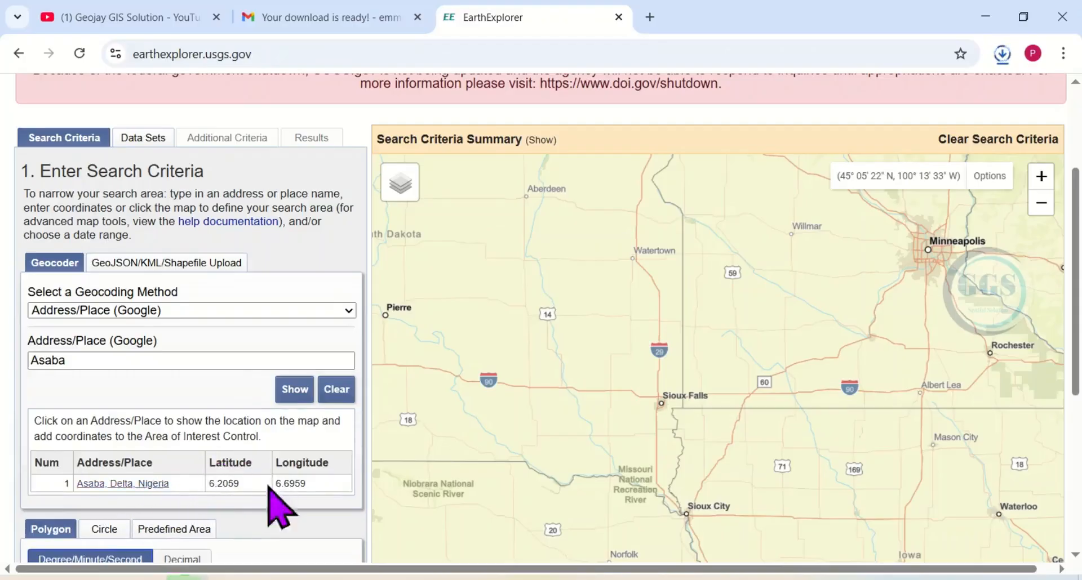
pyautogui.click(93, 483)
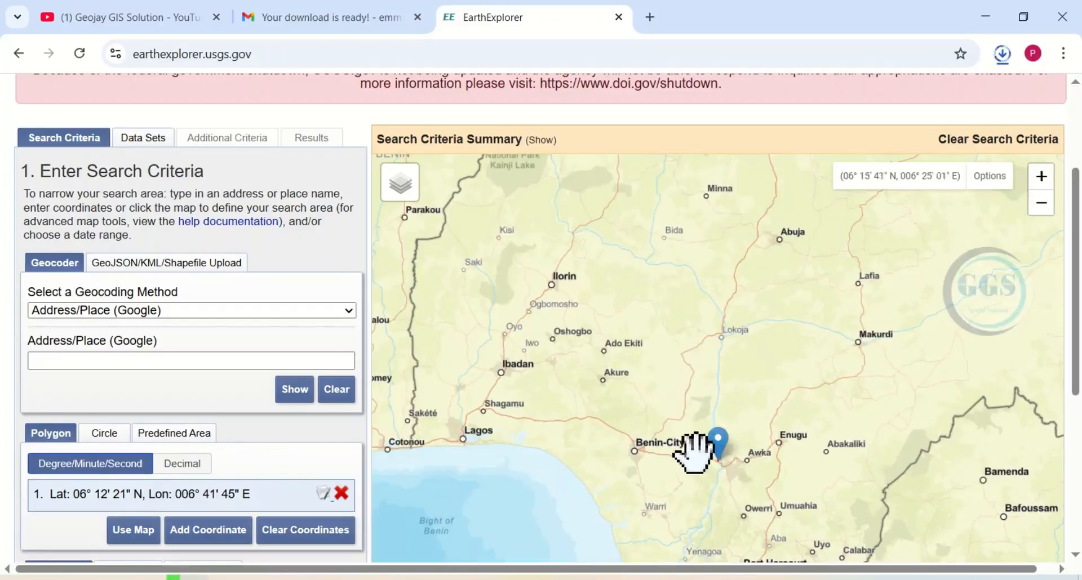
# - Set the start date of the search range to 01/01/2002
pyautogui.scroll(-3, 223, 465)
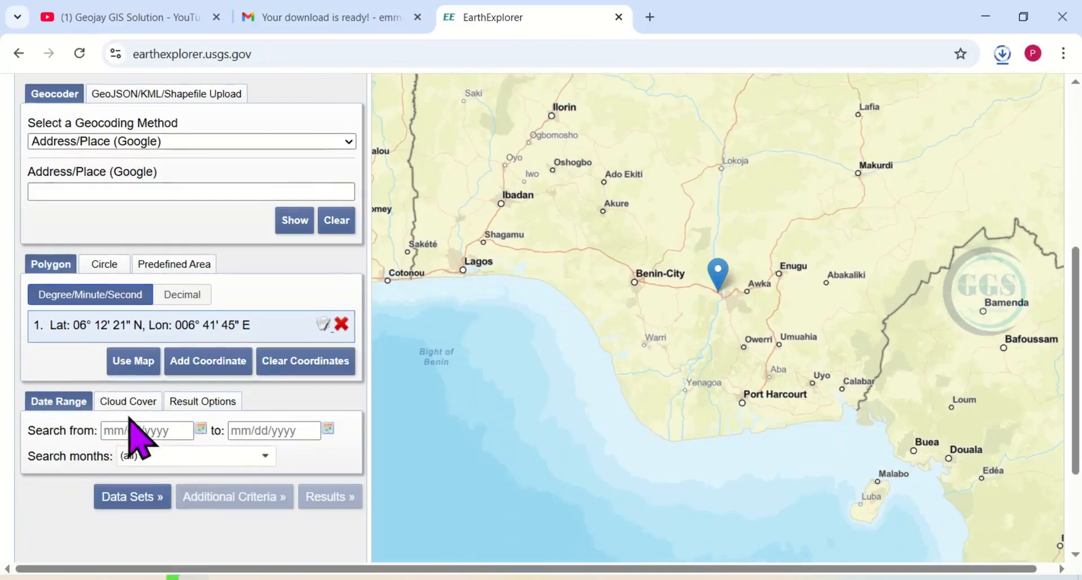
pyautogui.click(200, 429)
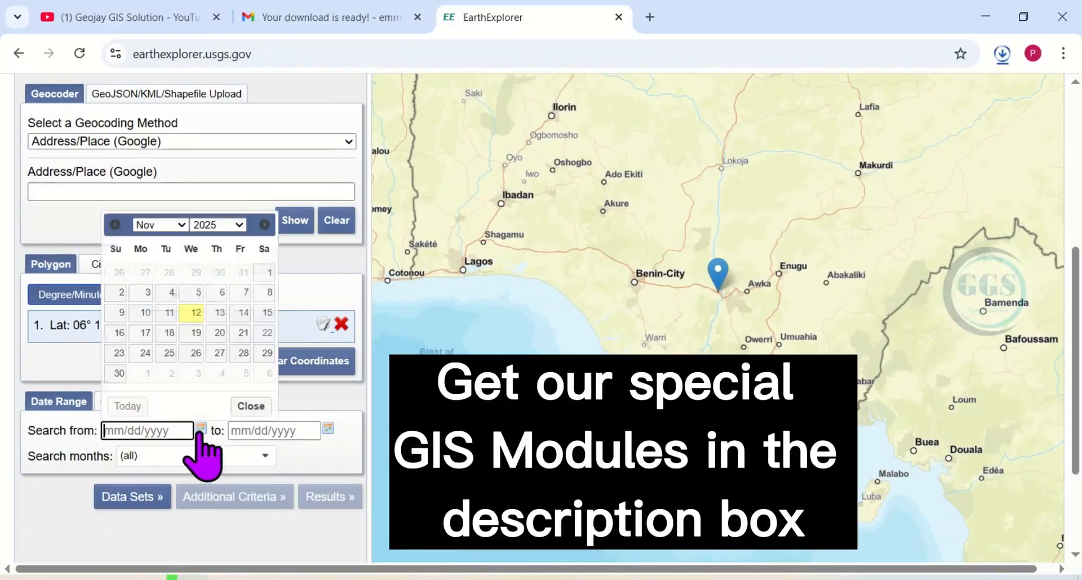
pyautogui.click(181, 225)
pyautogui.click(148, 241)
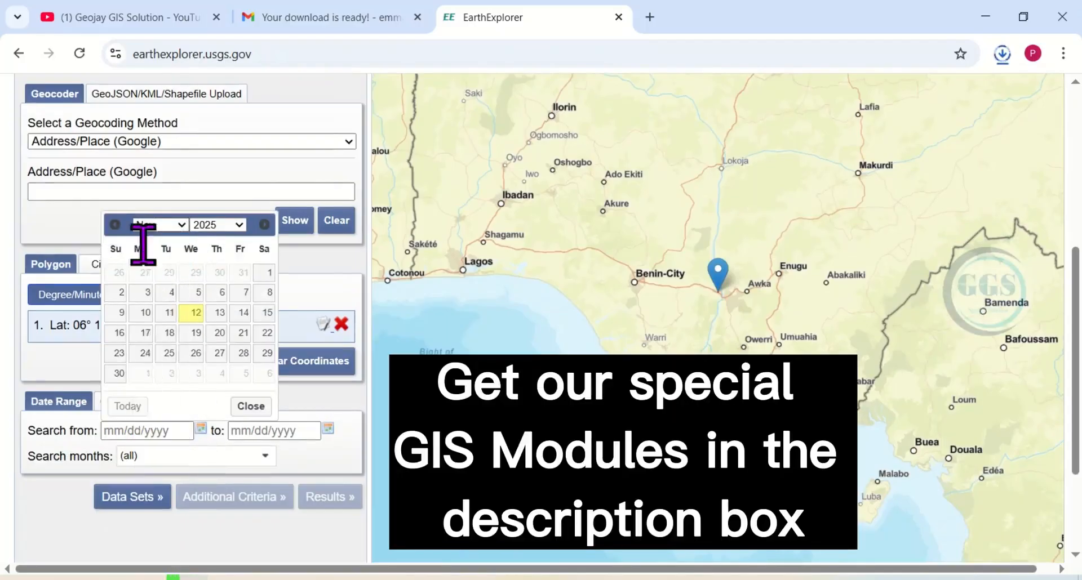
pyautogui.click(239, 224)
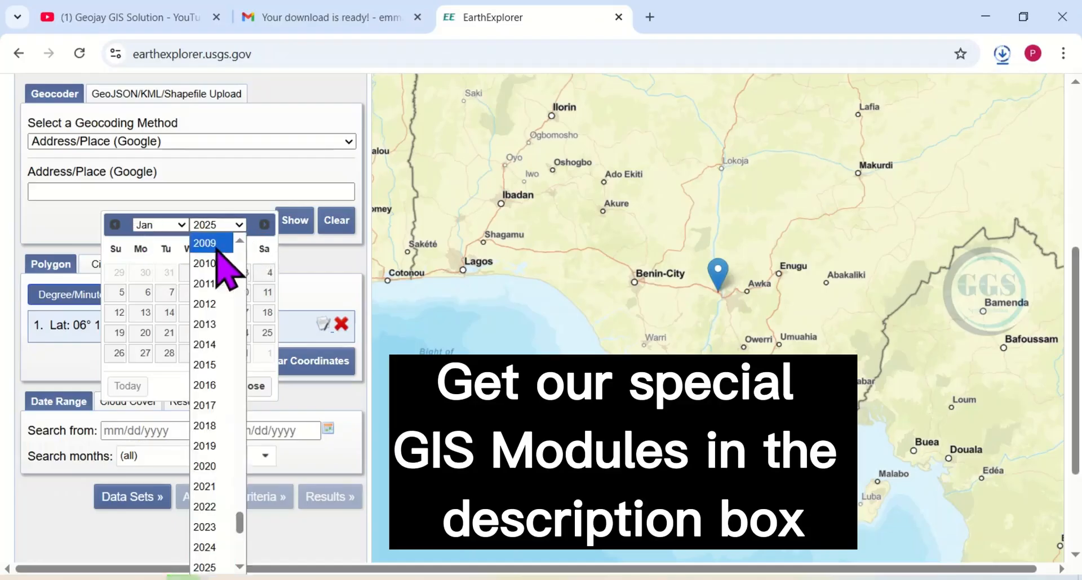
pyautogui.scroll(3, 228, 265)
pyautogui.click(213, 271)
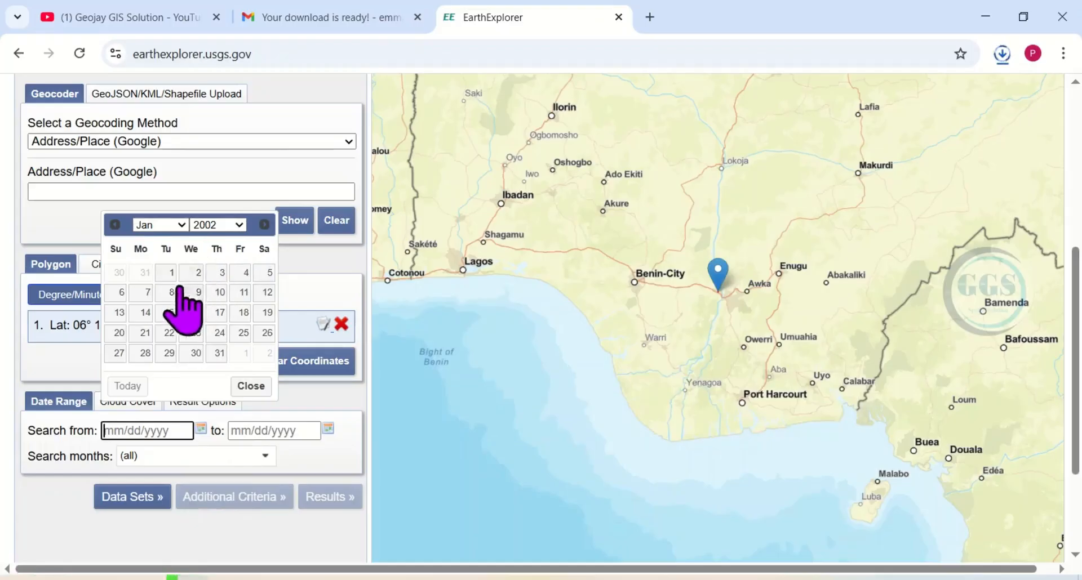
pyautogui.click(168, 273)
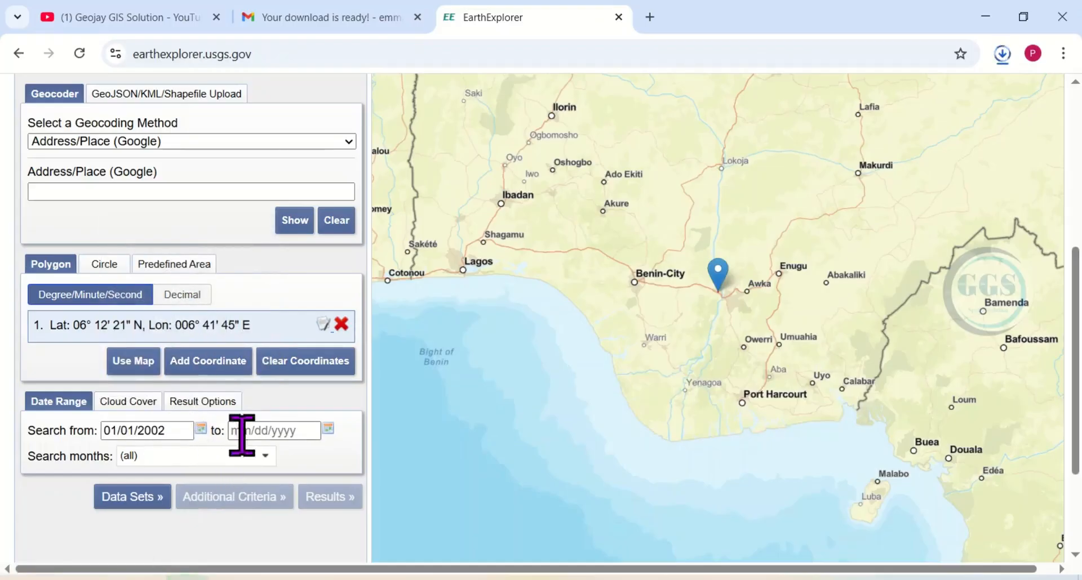
# - Set the end date of the search range to 12/31/2002
pyautogui.click(328, 431)
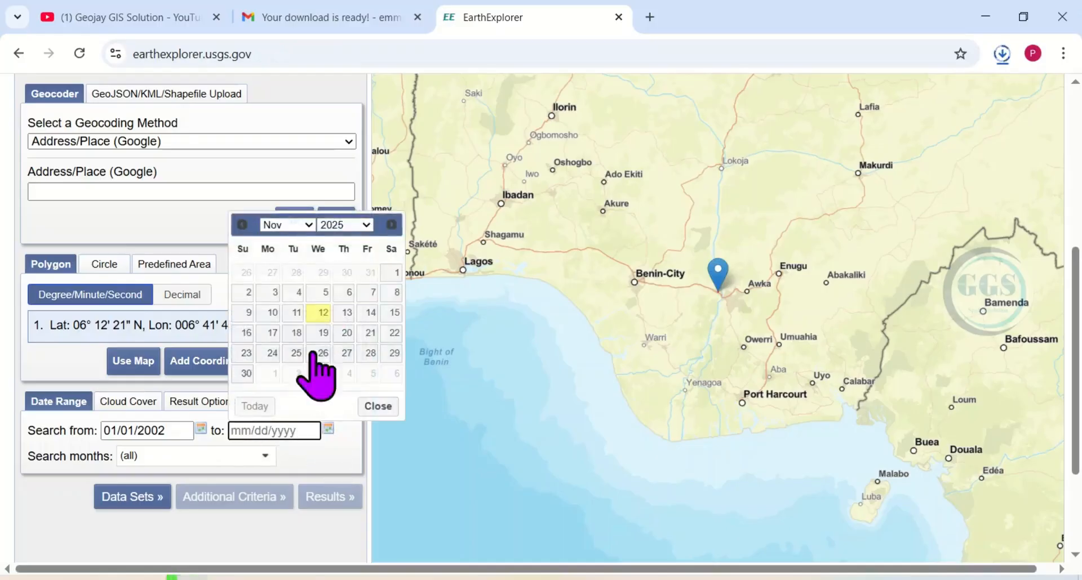
pyautogui.click(305, 228)
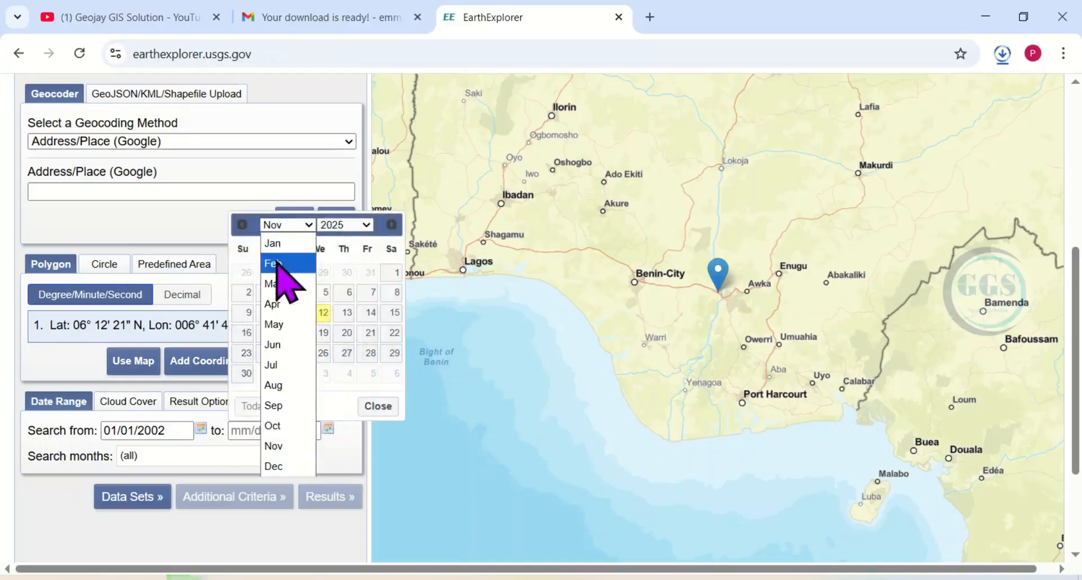
pyautogui.click(274, 468)
pyautogui.click(363, 225)
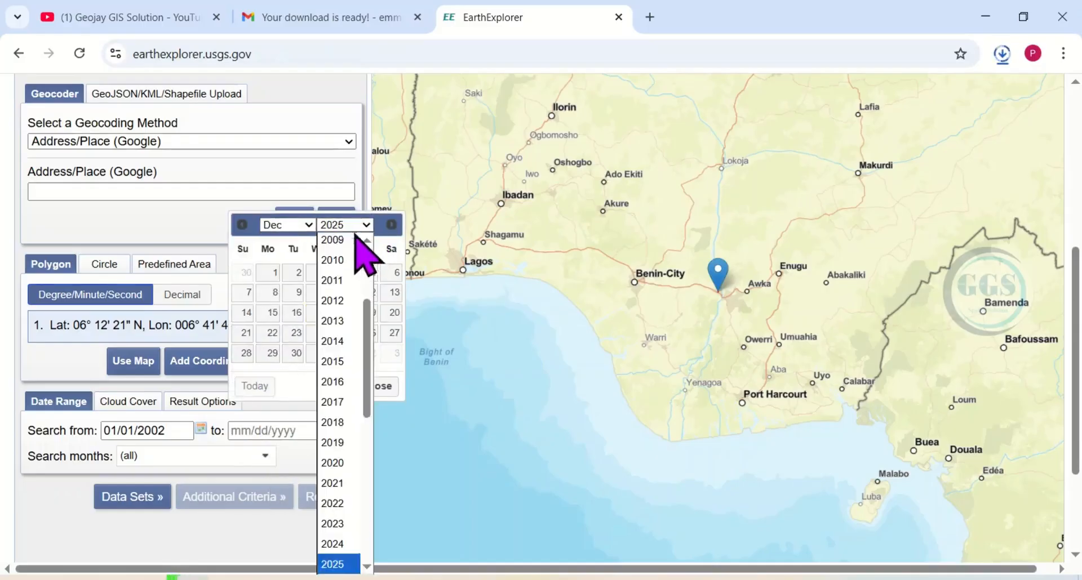
pyautogui.scroll(3, 336, 244)
pyautogui.click(337, 246)
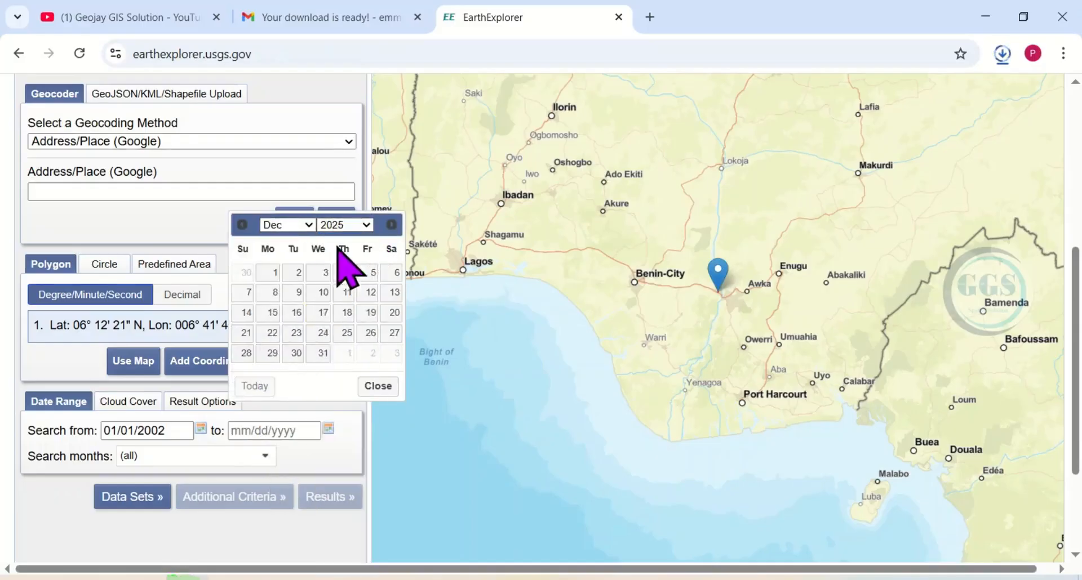
pyautogui.click(294, 354)
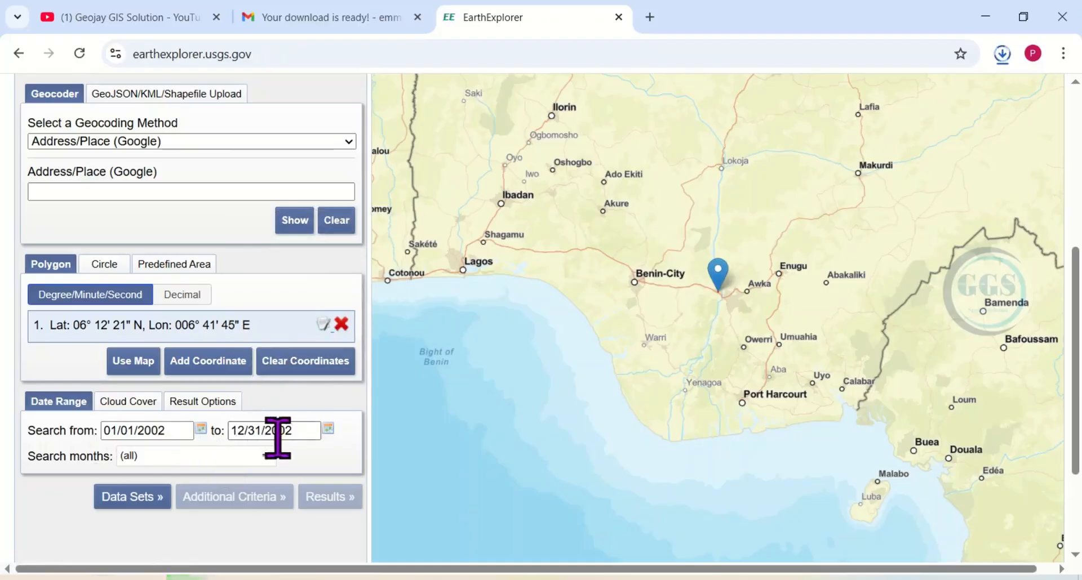
# - Limit the cloud cover range to 0% - 10% and proceed to the data set selection
pyautogui.click(134, 401)
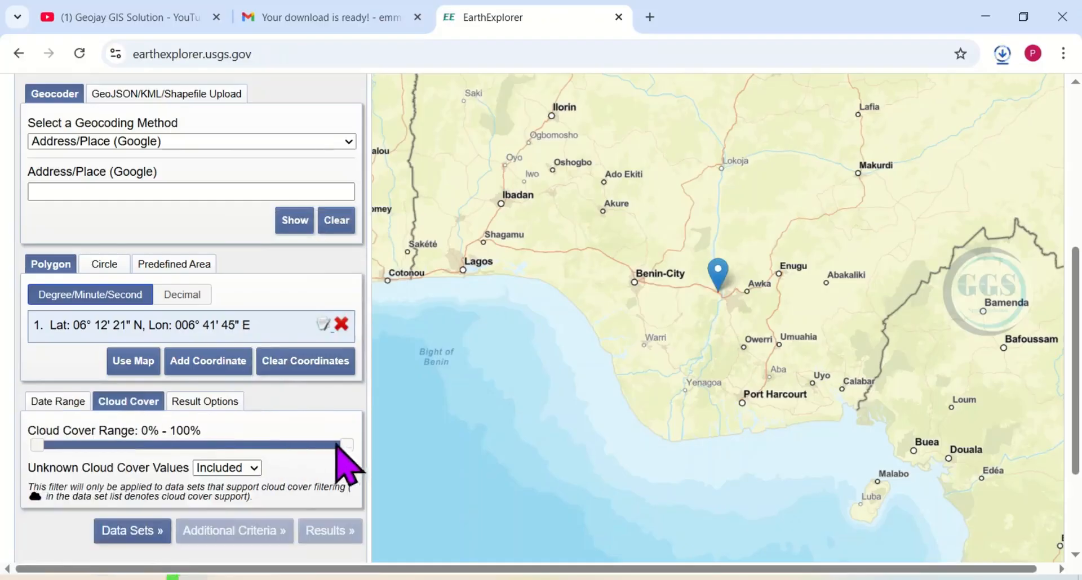
pyautogui.moveTo(344, 446); pyautogui.dragTo(68, 445)
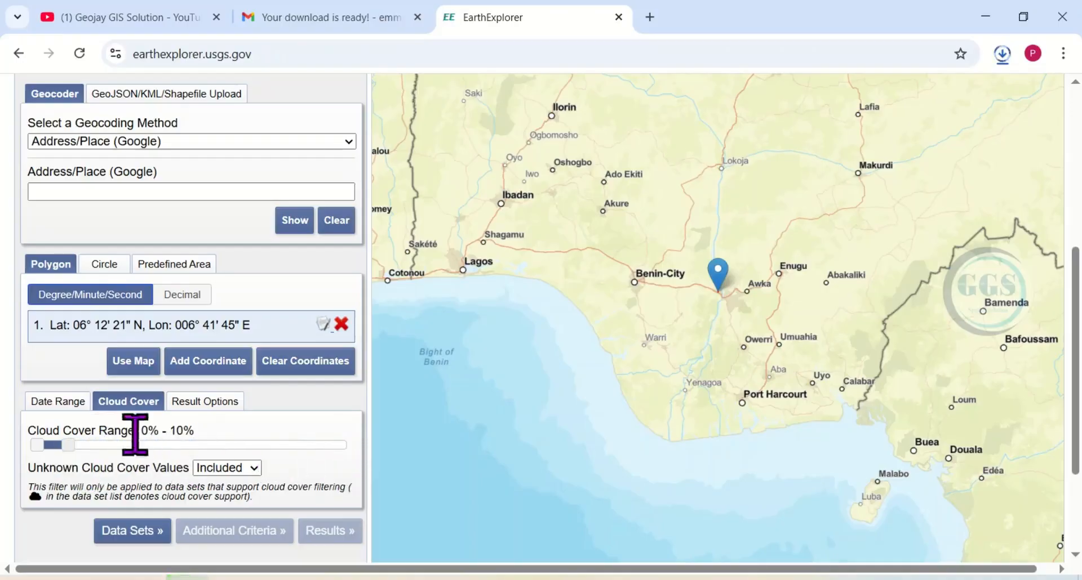
pyautogui.click(136, 533)
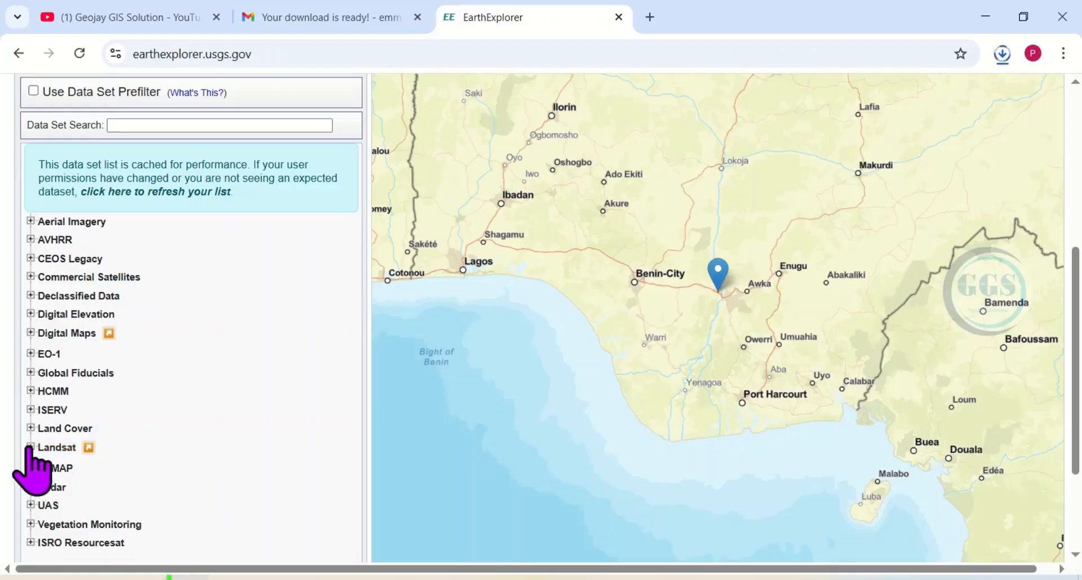
# - Select the Landsat 7 ETM+ C2 L2 data set under Landsat Collection 2 Level-2 and show the search results
pyautogui.click(30, 448)
pyautogui.scroll(-2, 140, 428)
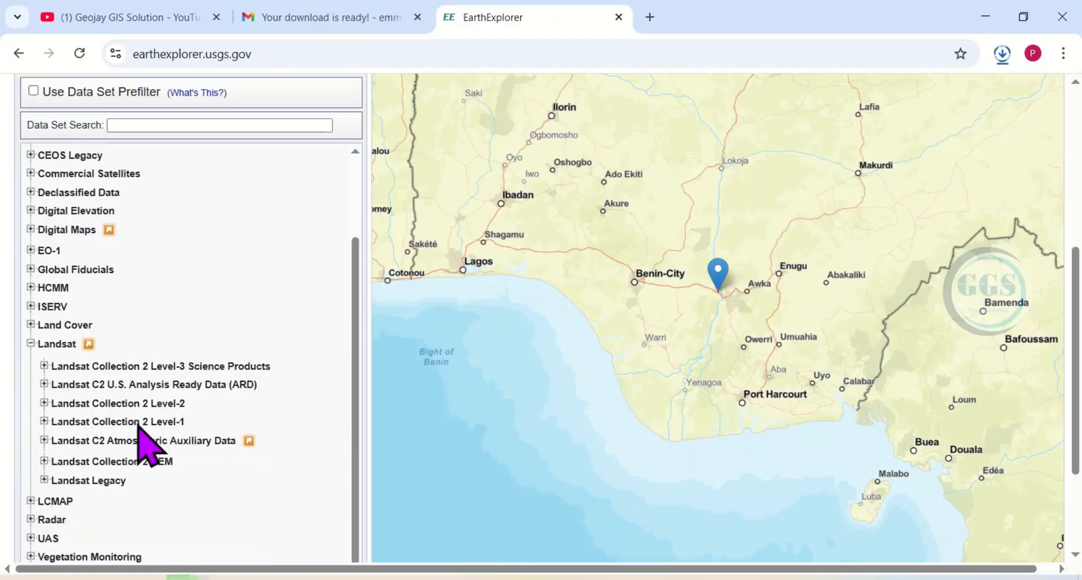
pyautogui.scroll(-3, 59, 239)
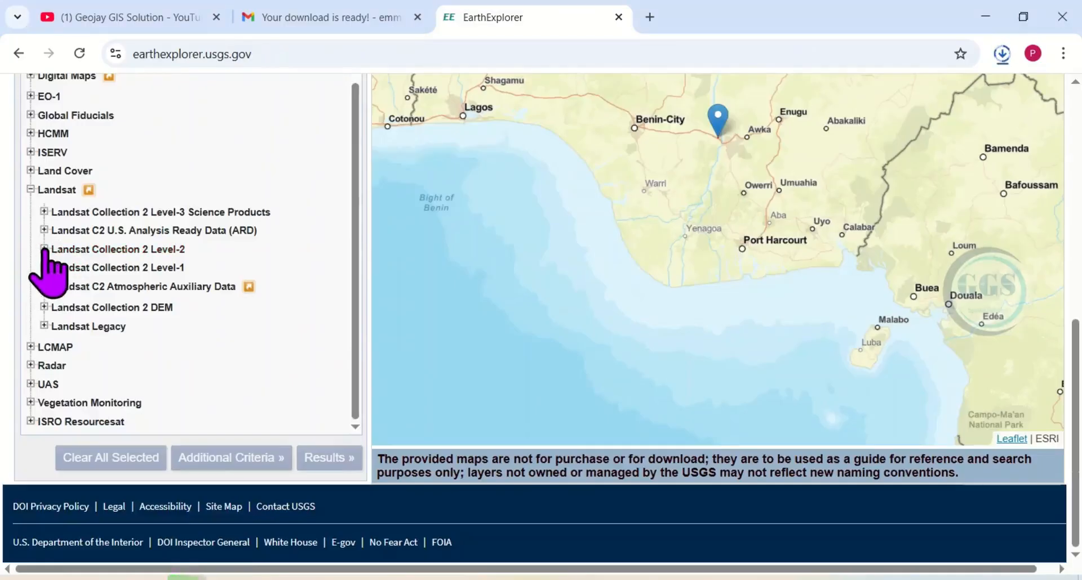
pyautogui.click(44, 248)
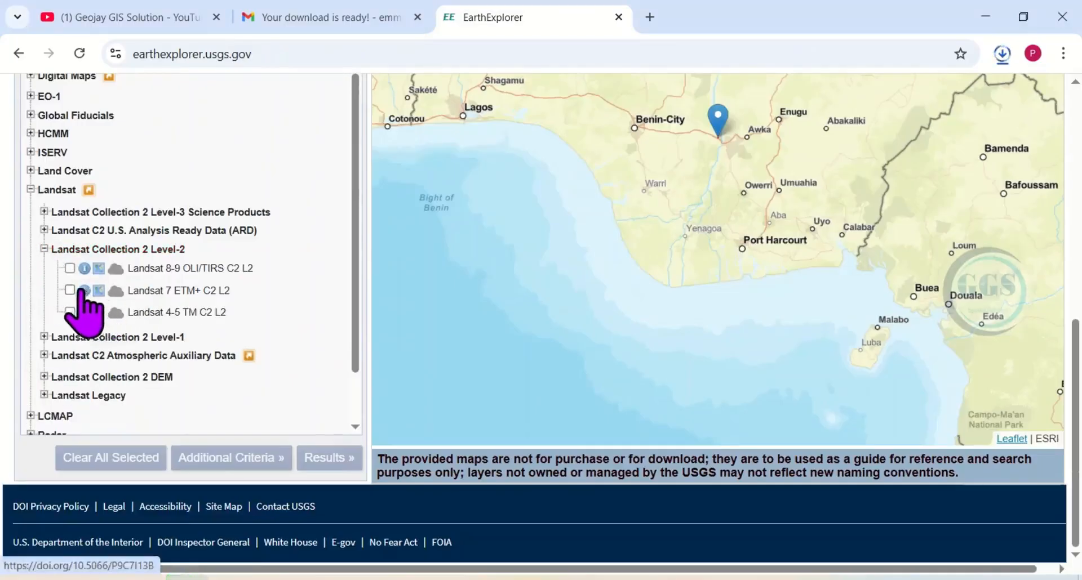
pyautogui.click(69, 291)
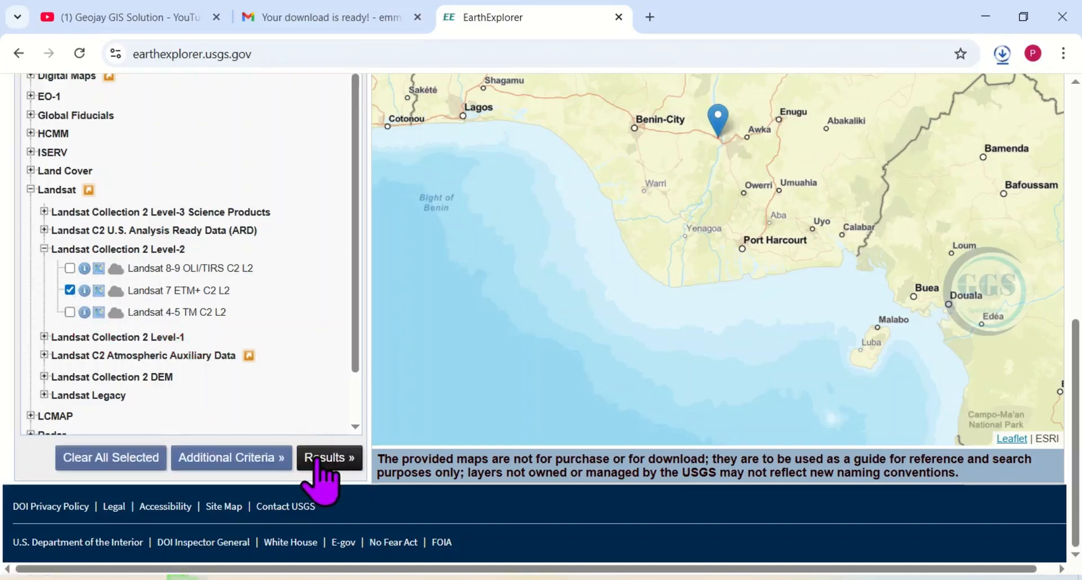
pyautogui.click(319, 459)
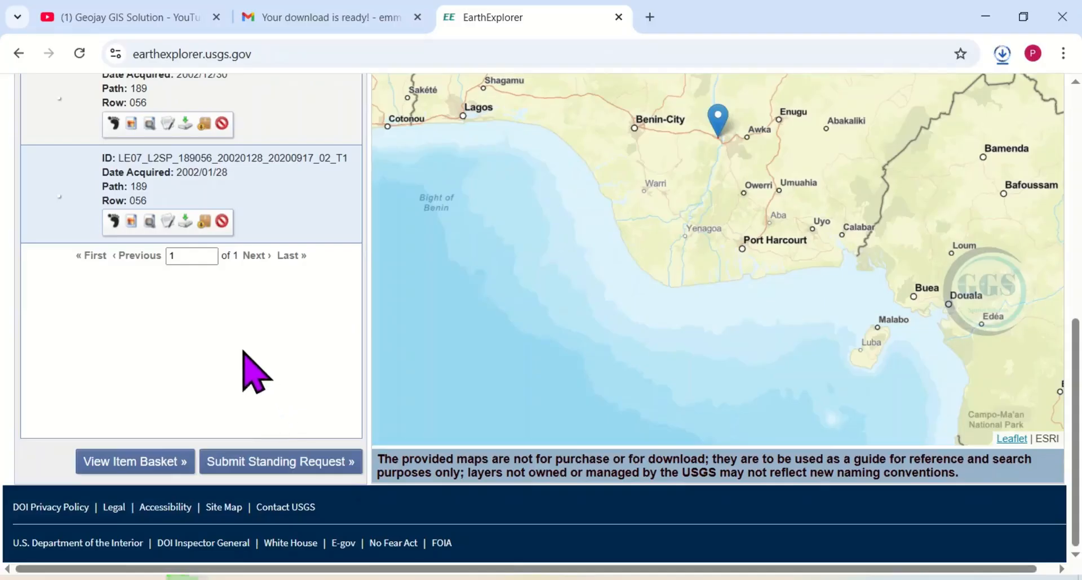
# - Show the footprint of the scene acquired 2002/12/30 on the map and open its individual product download options
pyautogui.scroll(3, 115, 259)
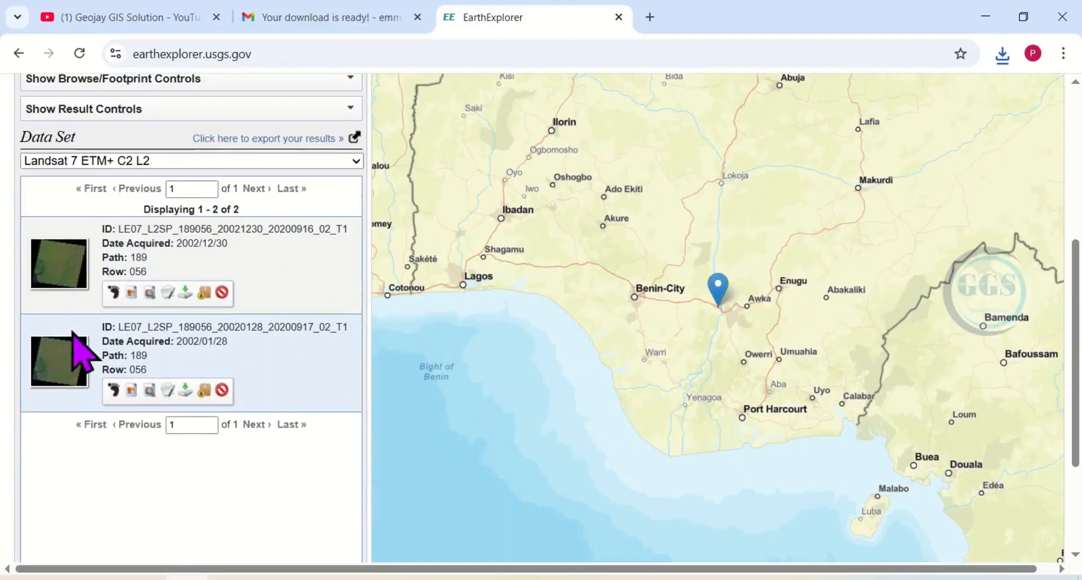
pyautogui.click(113, 293)
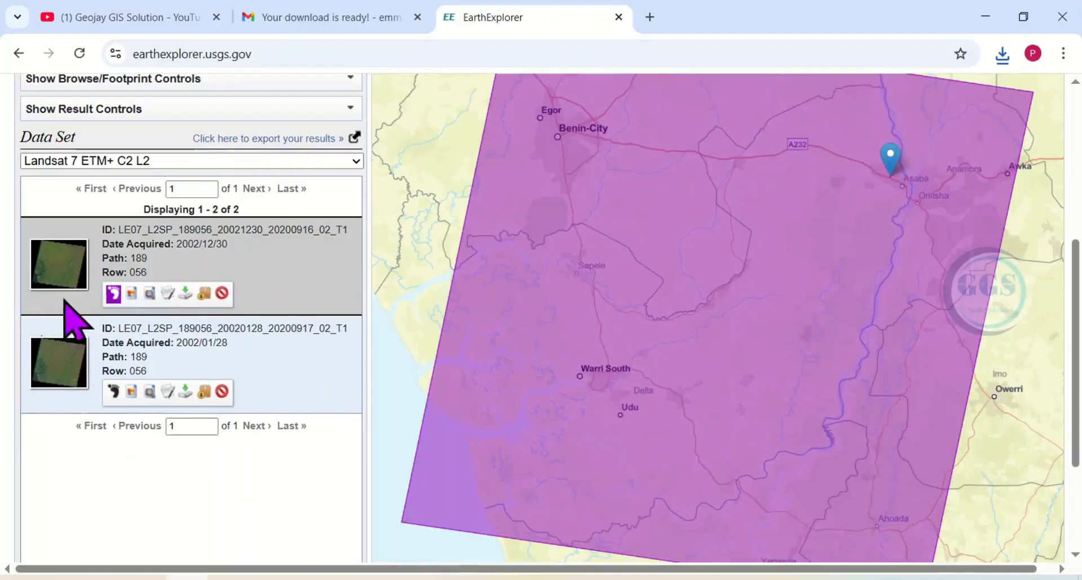
pyautogui.click(185, 292)
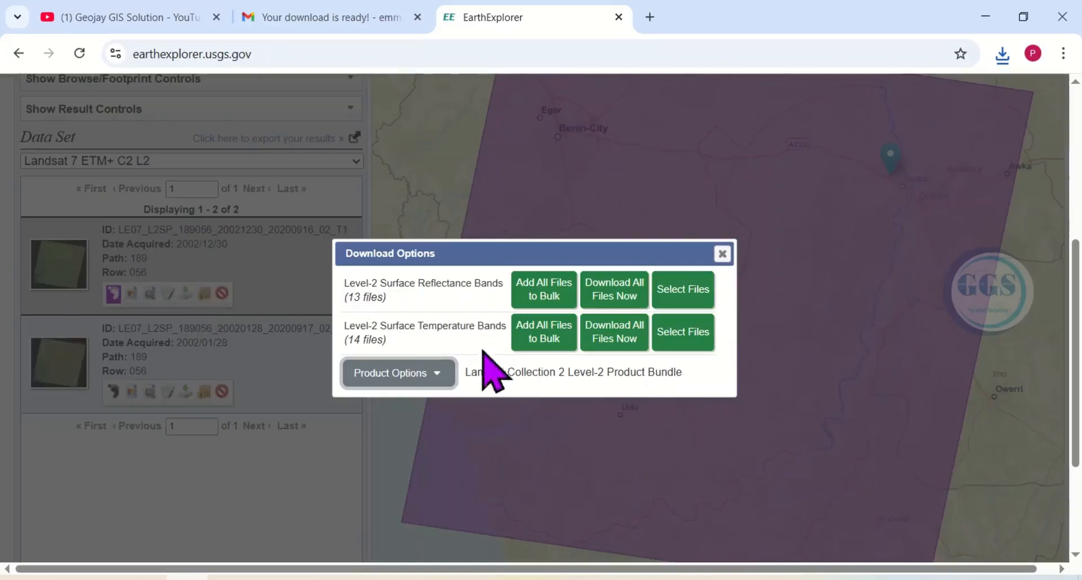
pyautogui.click(440, 372)
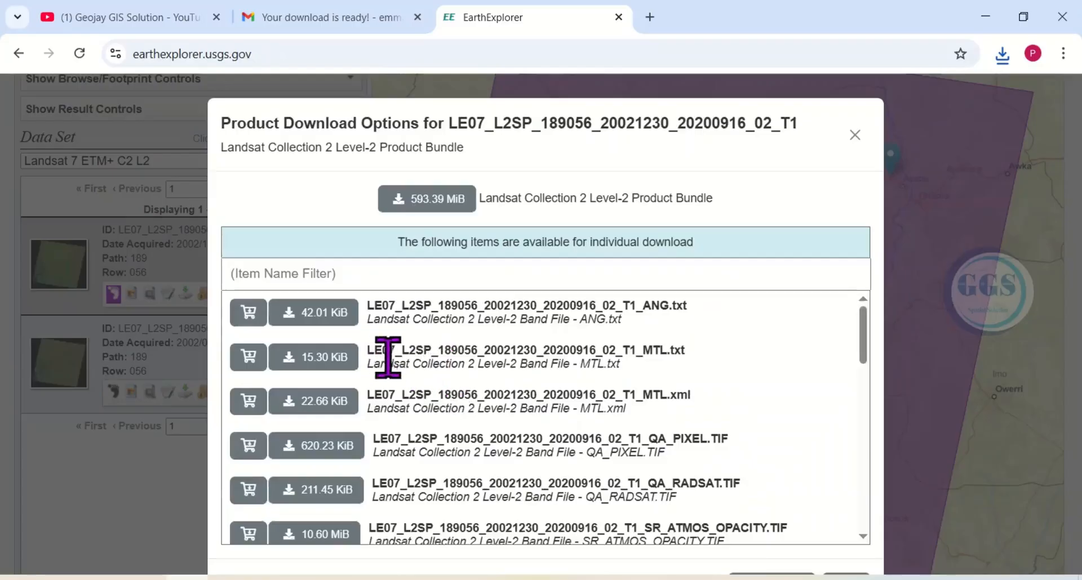
# - Check the Landsat 4-7 NDVI formula on the PowerPoint slide, return to the browser and download the scene's SR_B3.TIF and SR_B4.TIF band files
pyautogui.scroll(-5, 397, 361)
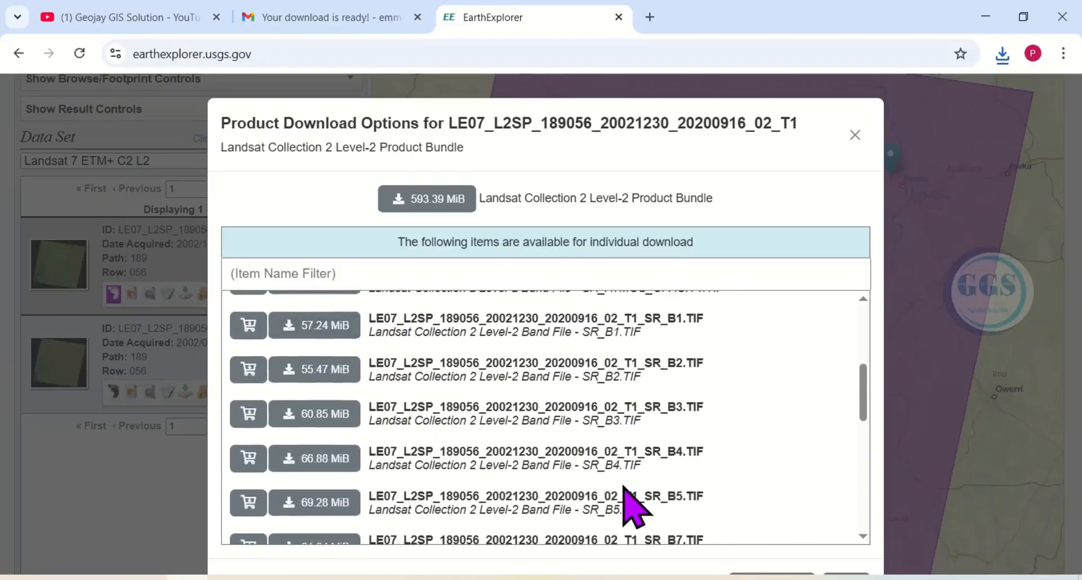
pyautogui.hotkey('alt', 'Tab')
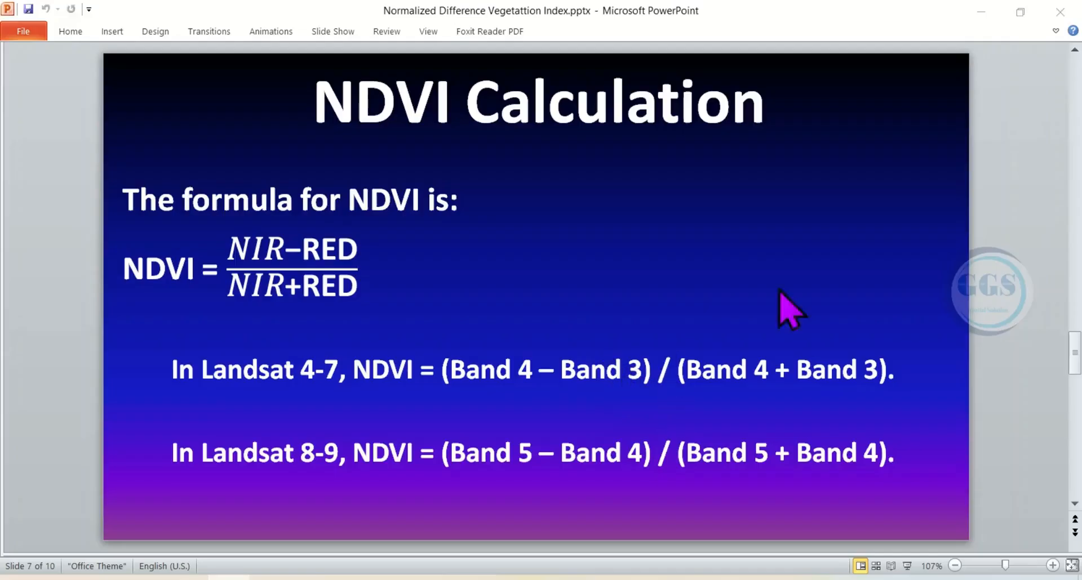
pyautogui.click(988, 9)
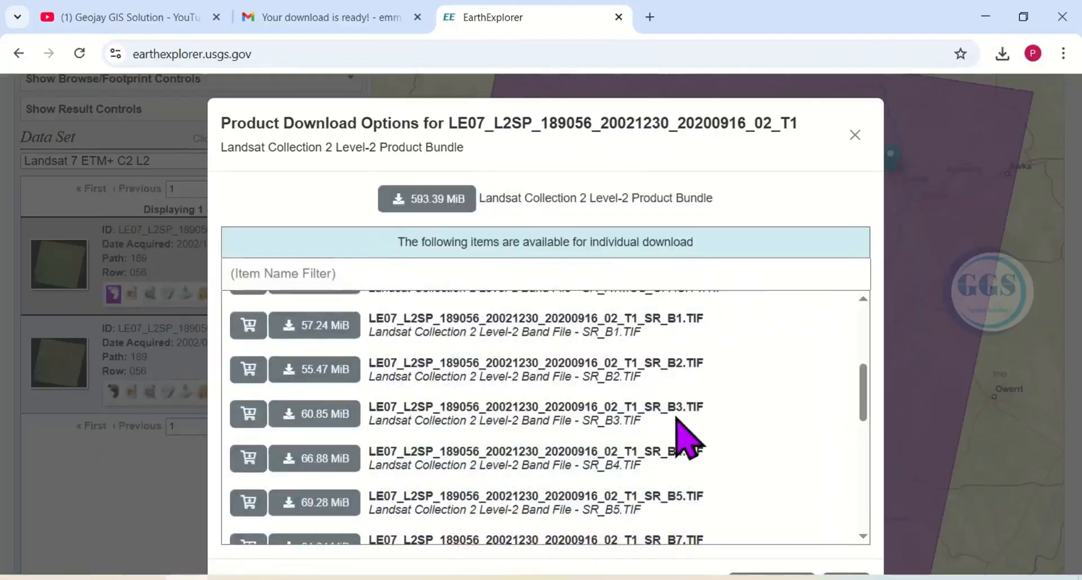
pyautogui.click(292, 416)
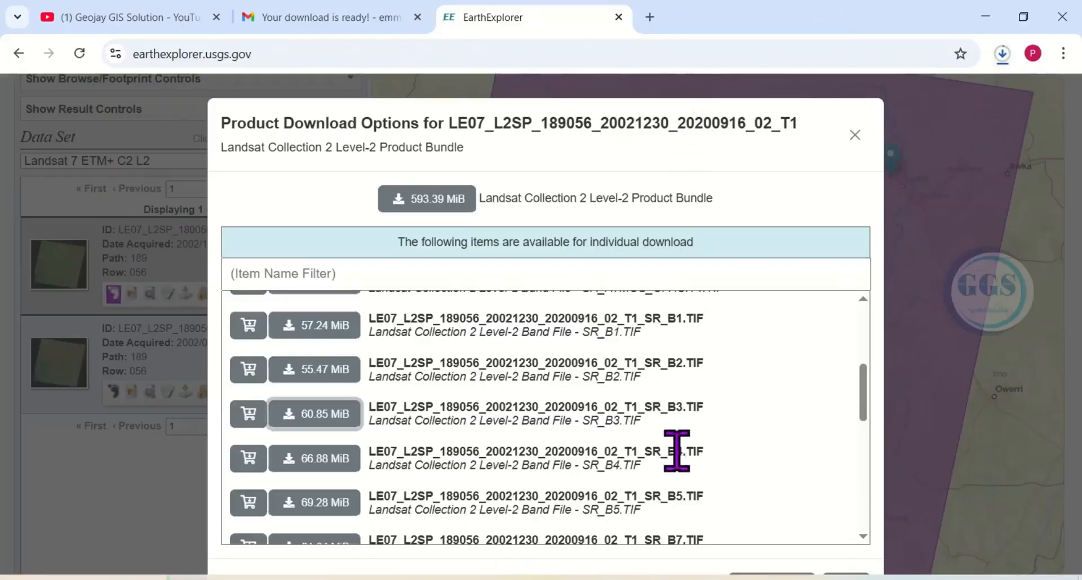
pyautogui.click(289, 461)
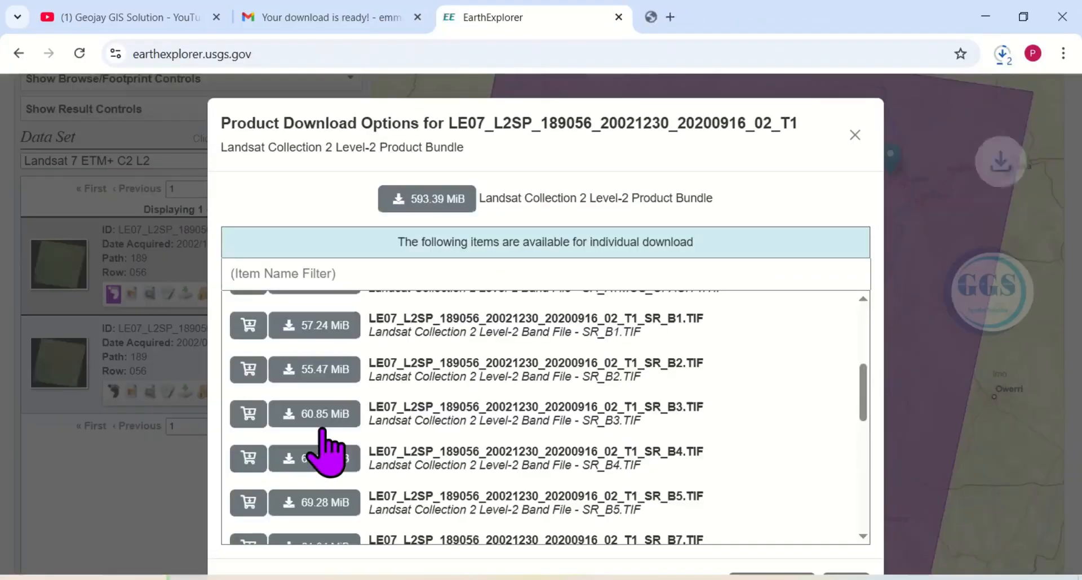
# - Check the progress of the band file downloads and close the scene's product and download options
pyautogui.click(1008, 55)
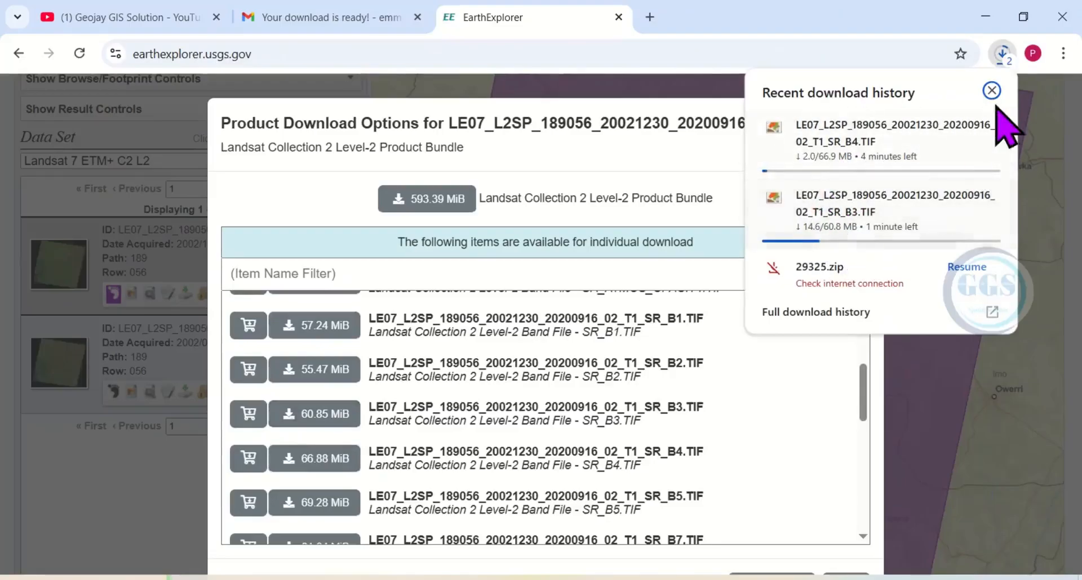
pyautogui.click(1003, 54)
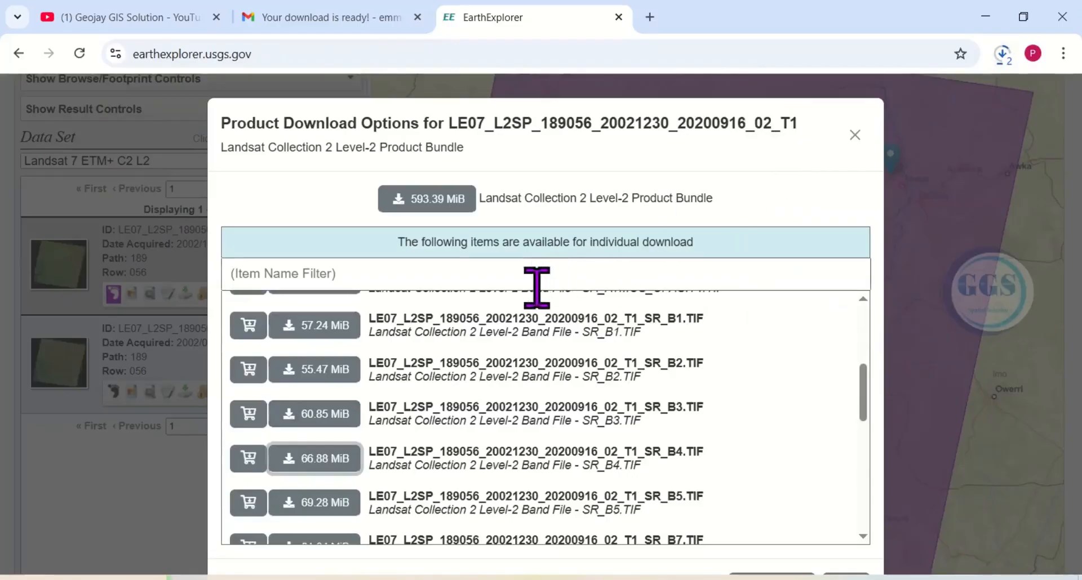
pyautogui.click(855, 134)
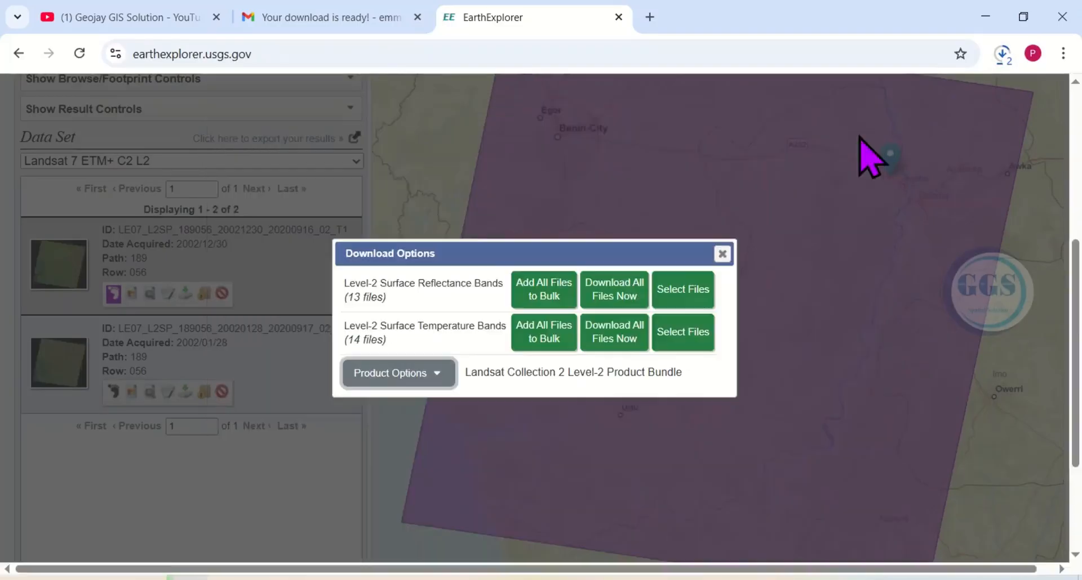
pyautogui.click(722, 255)
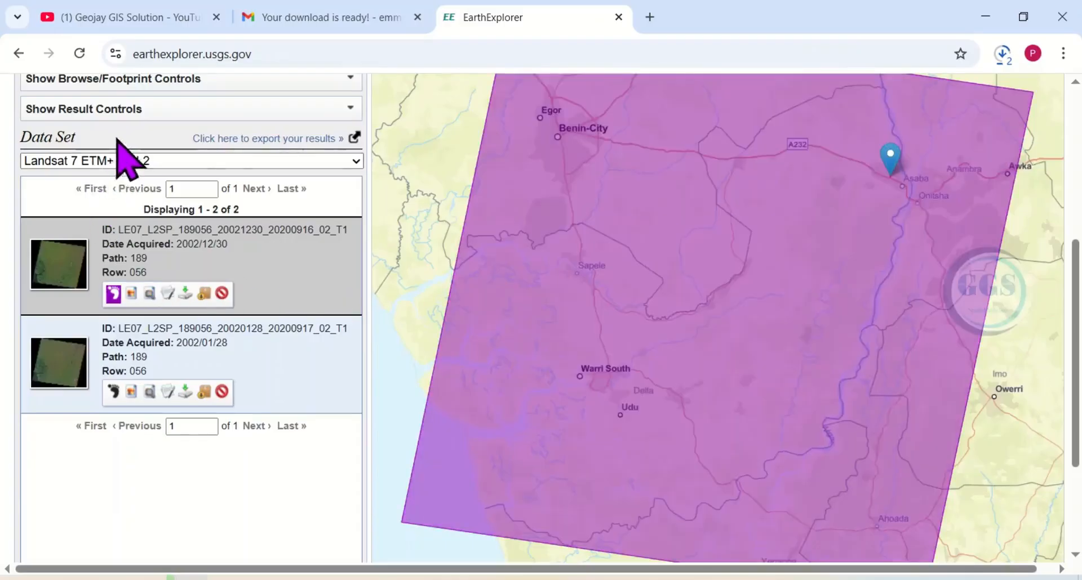
# - Return to the search criteria and set the end date of the date range to 12/31/2025
pyautogui.scroll(5, 285, 229)
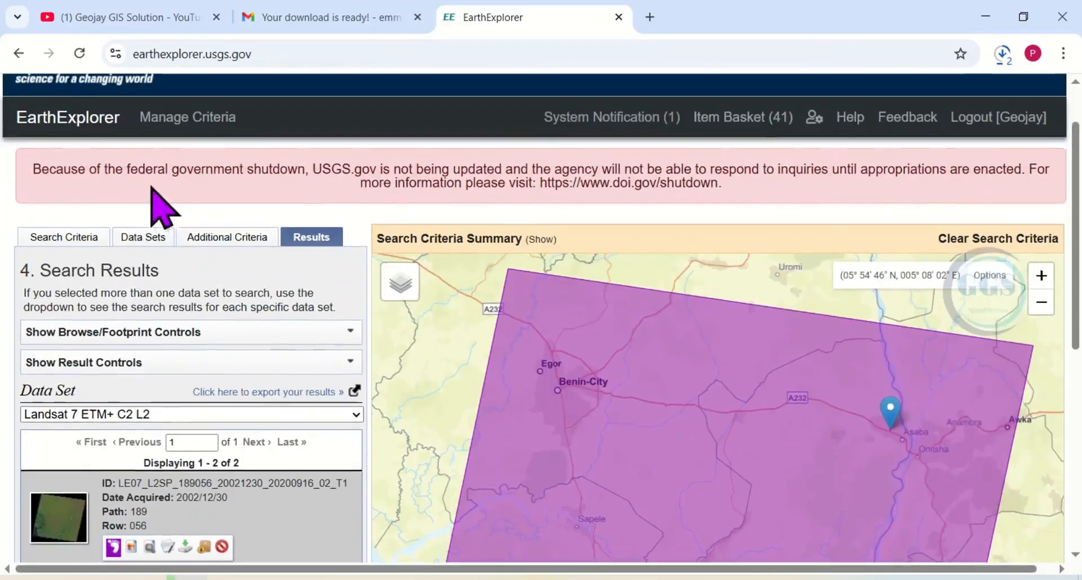
pyautogui.click(79, 241)
pyautogui.scroll(-5, 194, 445)
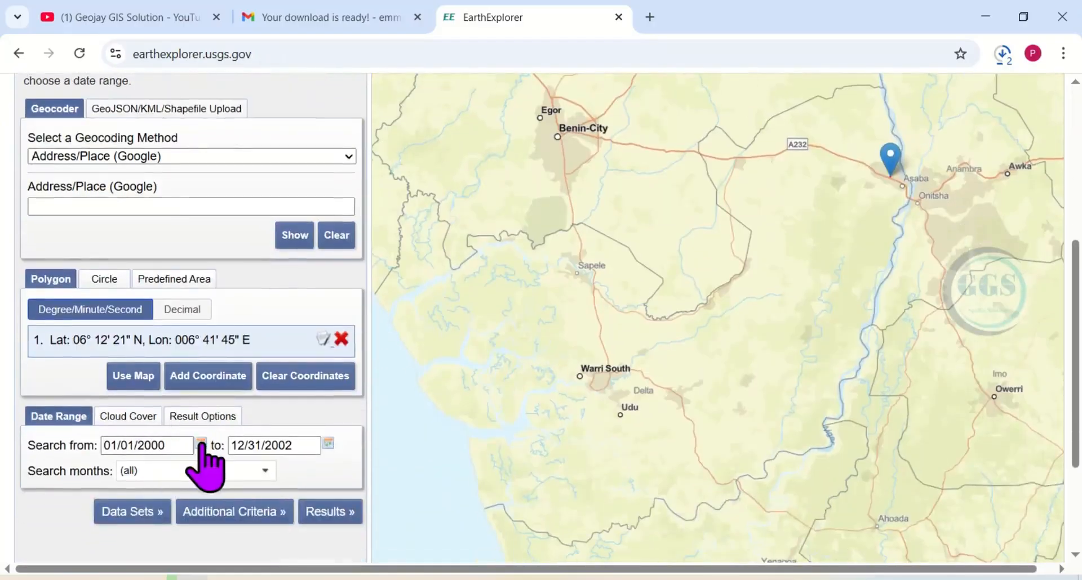
pyautogui.click(232, 445)
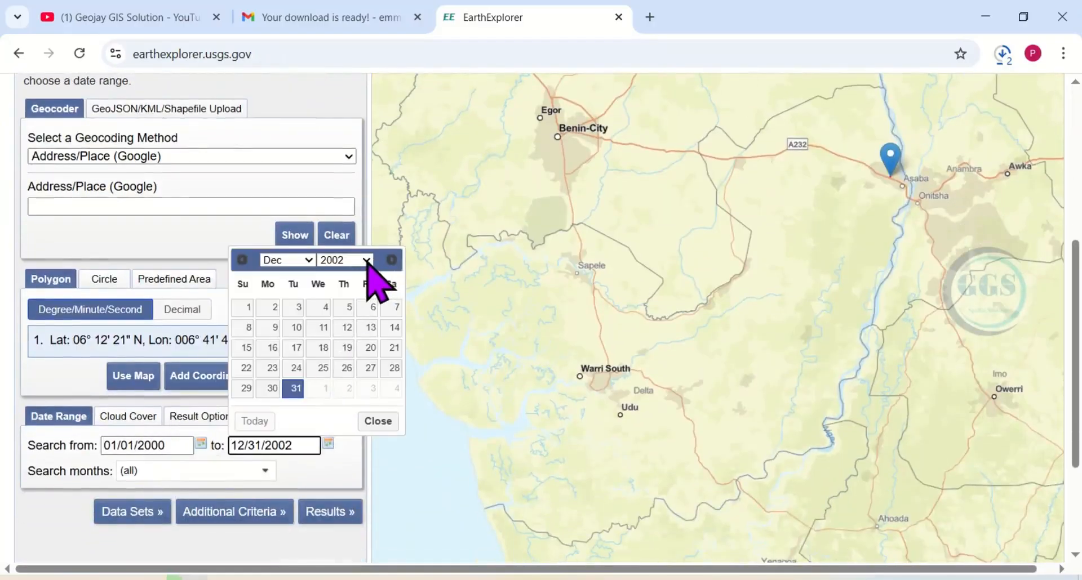
pyautogui.click(367, 260)
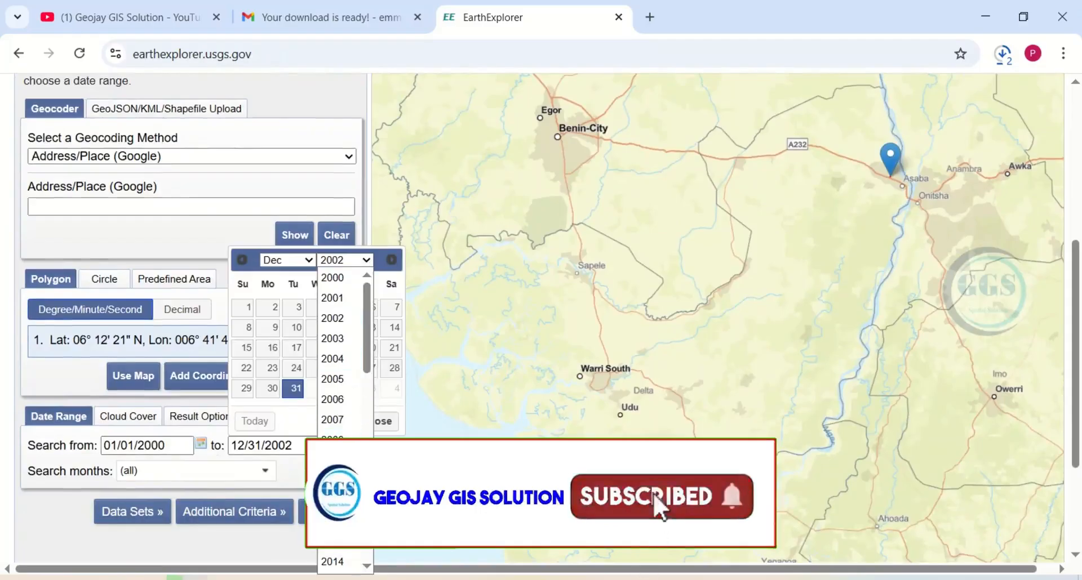
pyautogui.scroll(-8, 337, 542)
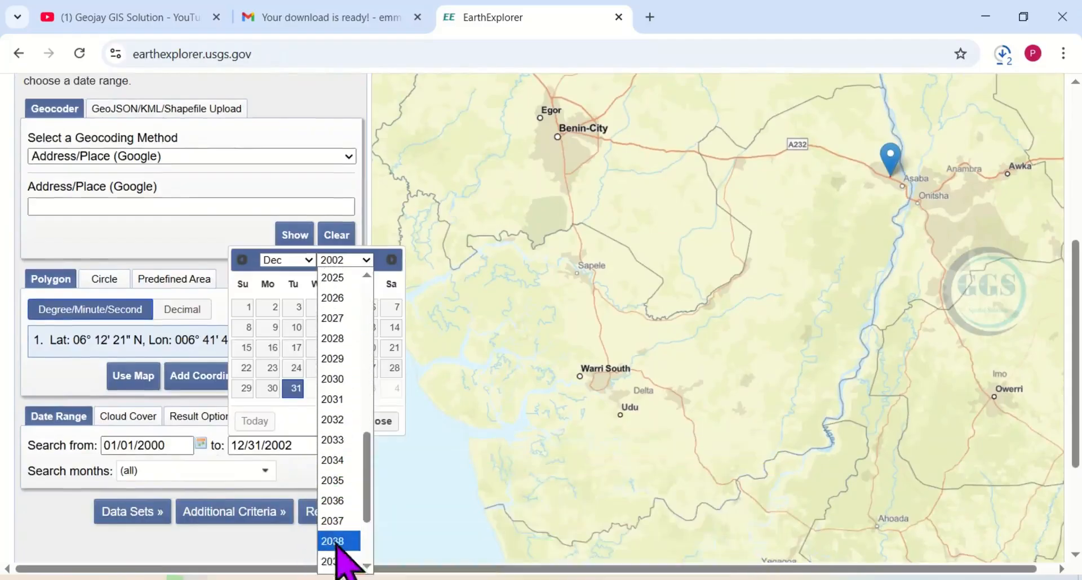
pyautogui.click(336, 278)
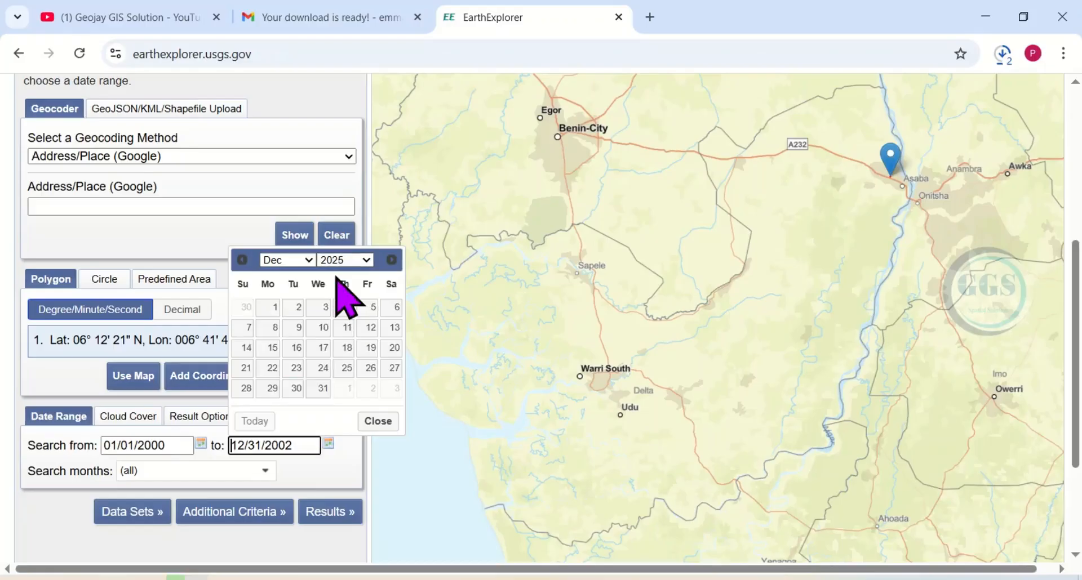
pyautogui.click(319, 388)
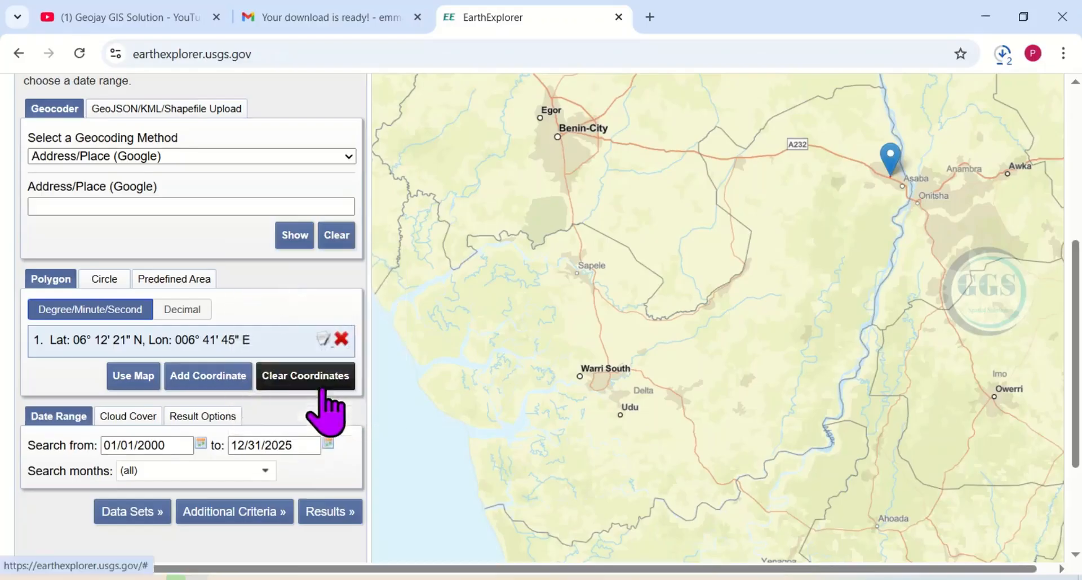
# - Set the start date of the search date range to 01/01/2025
pyautogui.click(200, 445)
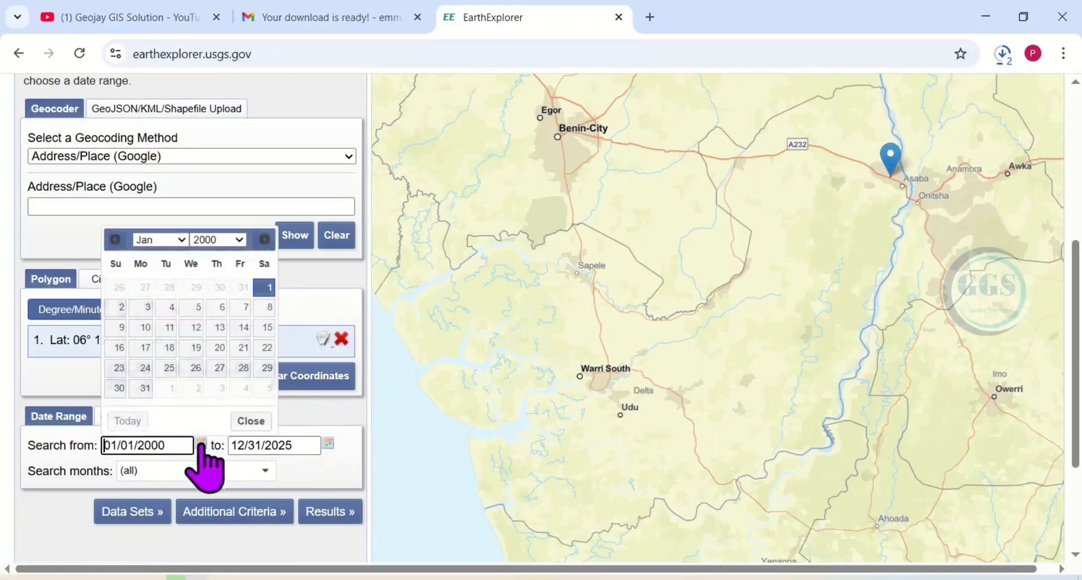
pyautogui.click(182, 240)
pyautogui.click(189, 244)
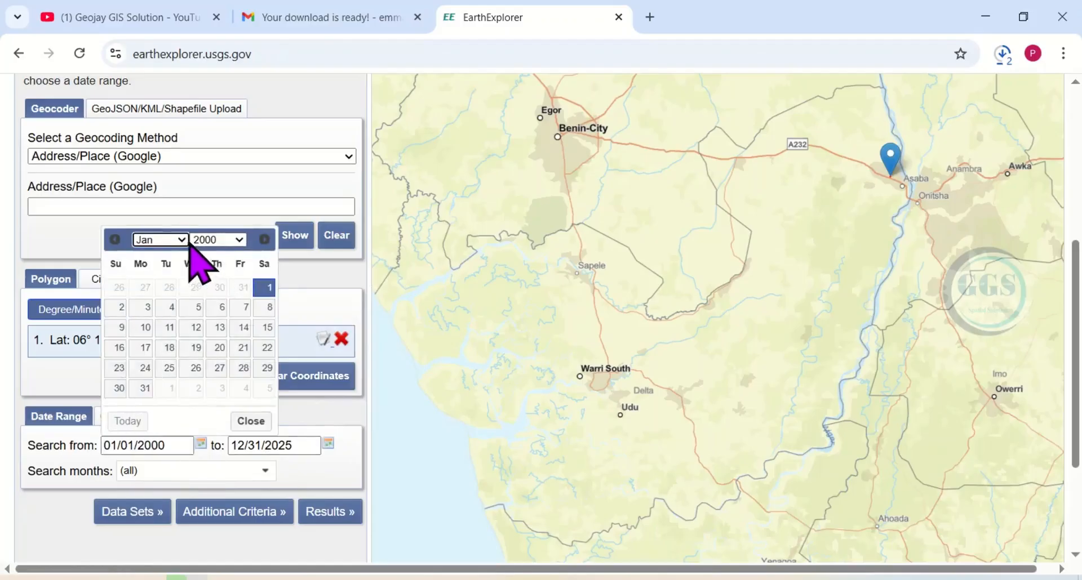
pyautogui.click(239, 241)
pyautogui.scroll(-9, 220, 490)
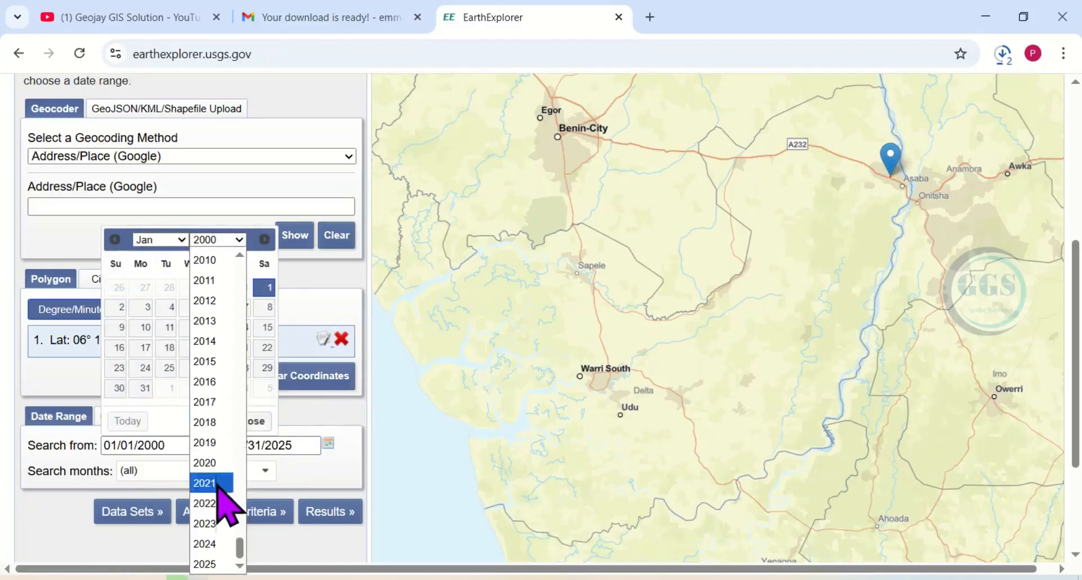
pyautogui.click(220, 562)
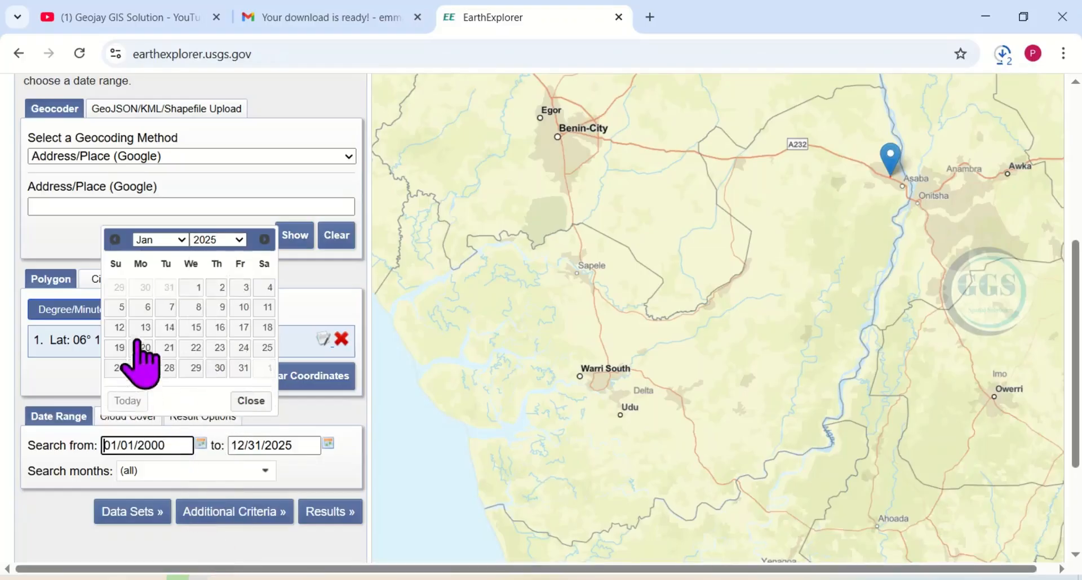
pyautogui.click(195, 289)
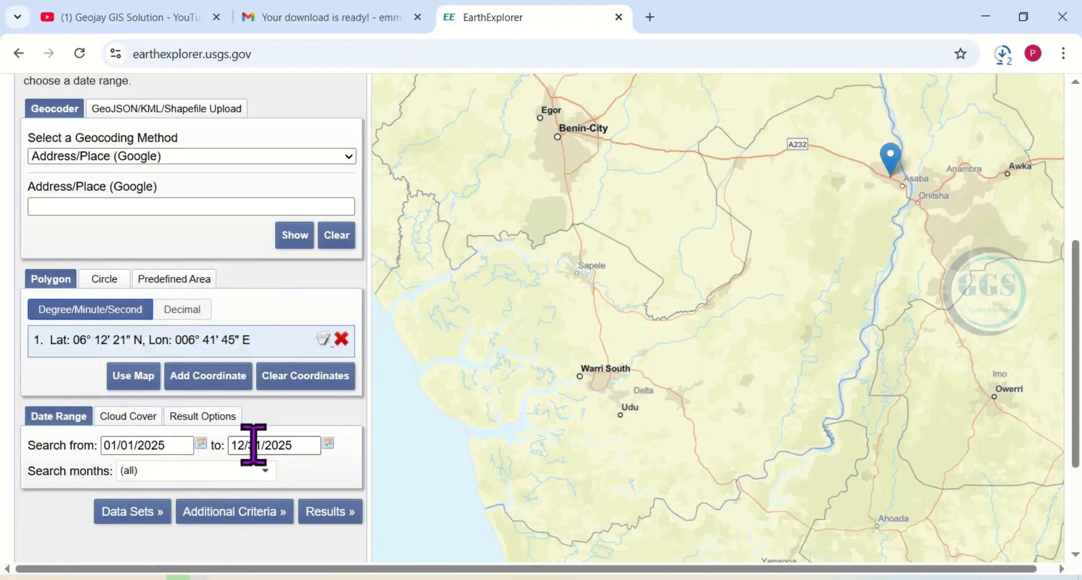
# - Select the Landsat 8-9 OLI/TIRS C2 L2 data set instead of Landsat 7 ETM+ C2 L2 and show the search results
pyautogui.click(150, 512)
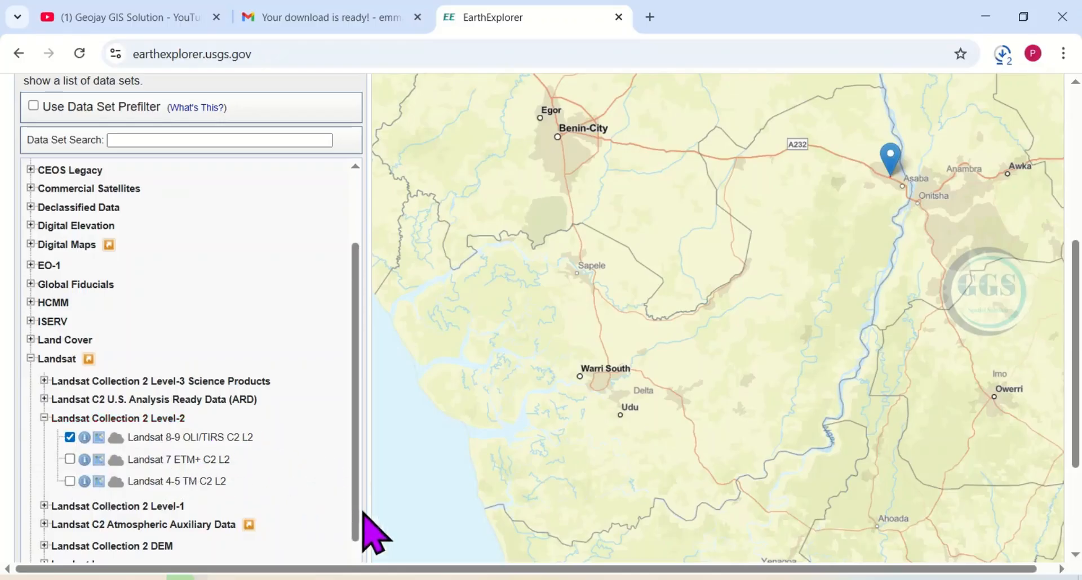
pyautogui.scroll(-3, 369, 532)
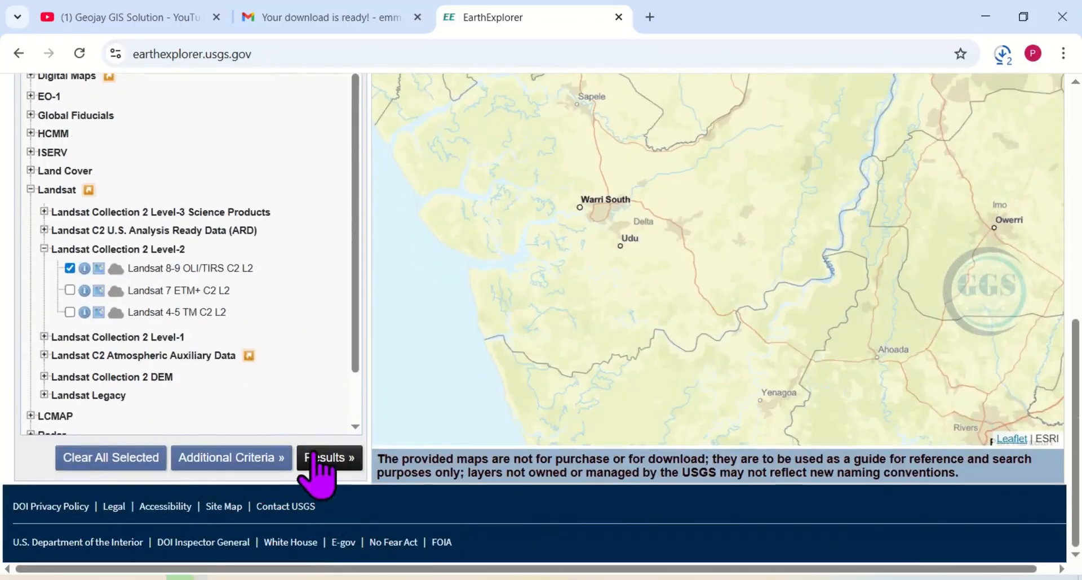
pyautogui.click(314, 457)
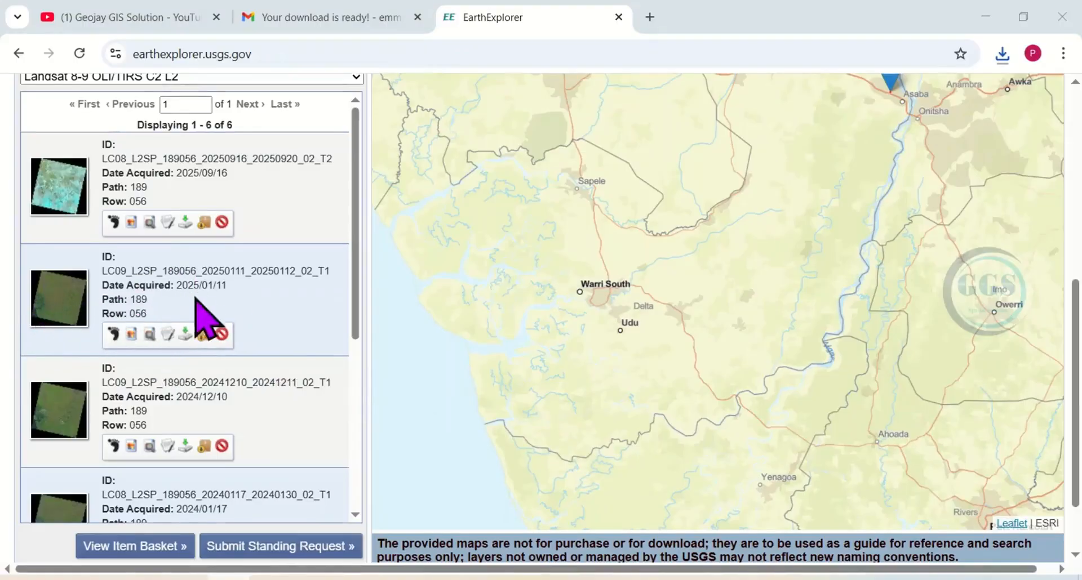
# - Show the footprint of the scene acquired 2025/01/11 on the map and open its individual product download options
pyautogui.click(113, 333)
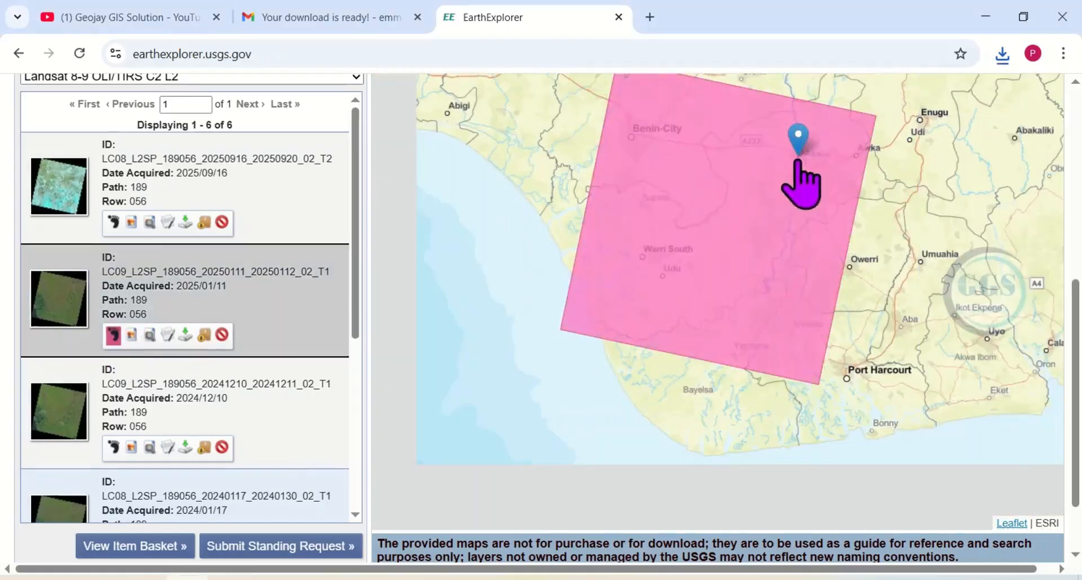
pyautogui.click(186, 336)
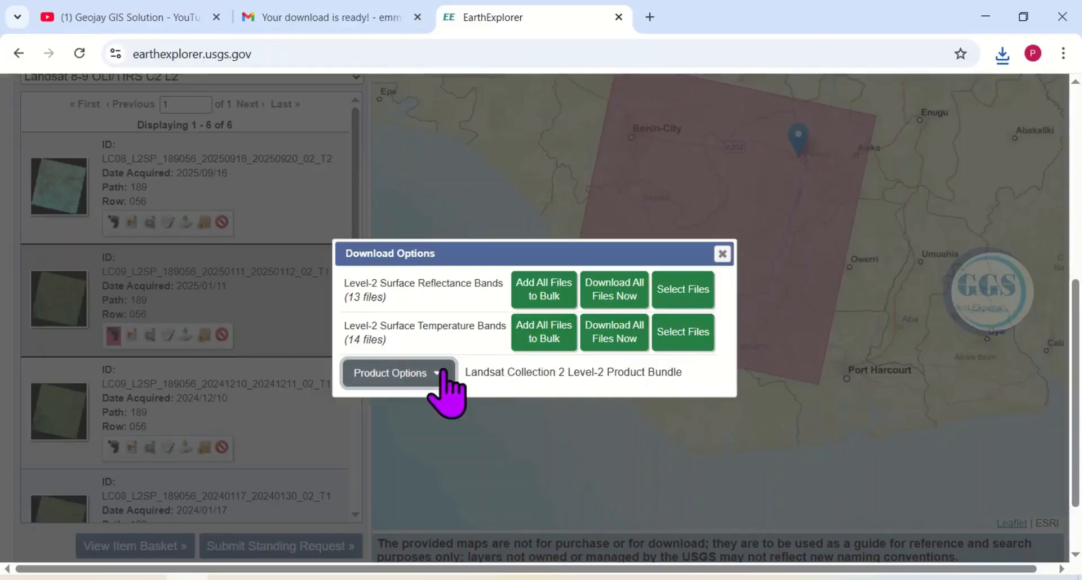
pyautogui.click(436, 370)
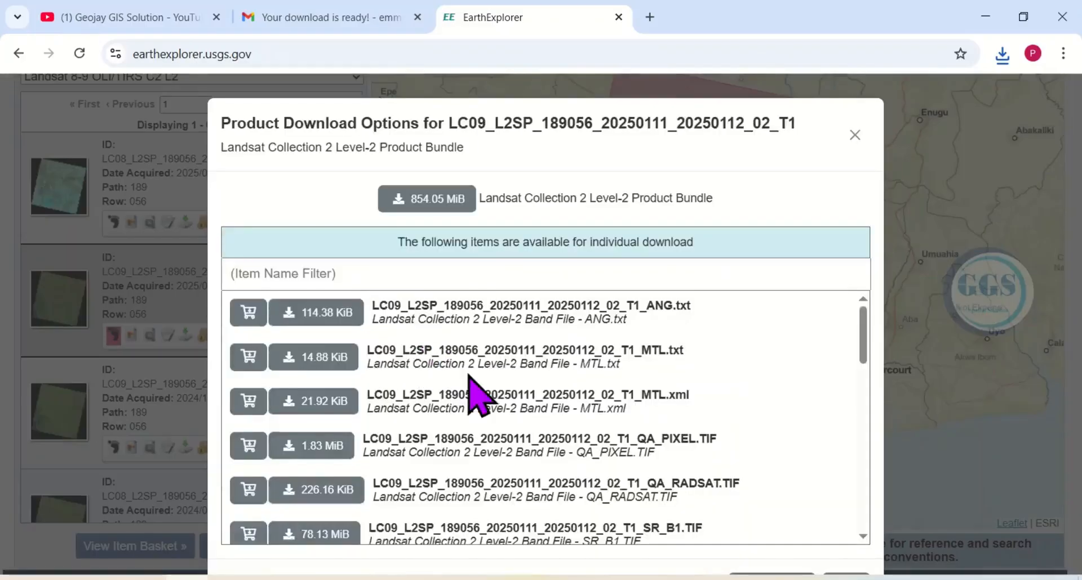
# - Check which bands the Landsat 8-9 NDVI formula uses on the PowerPoint slide and return to the browser
pyautogui.scroll(-3, 470, 381)
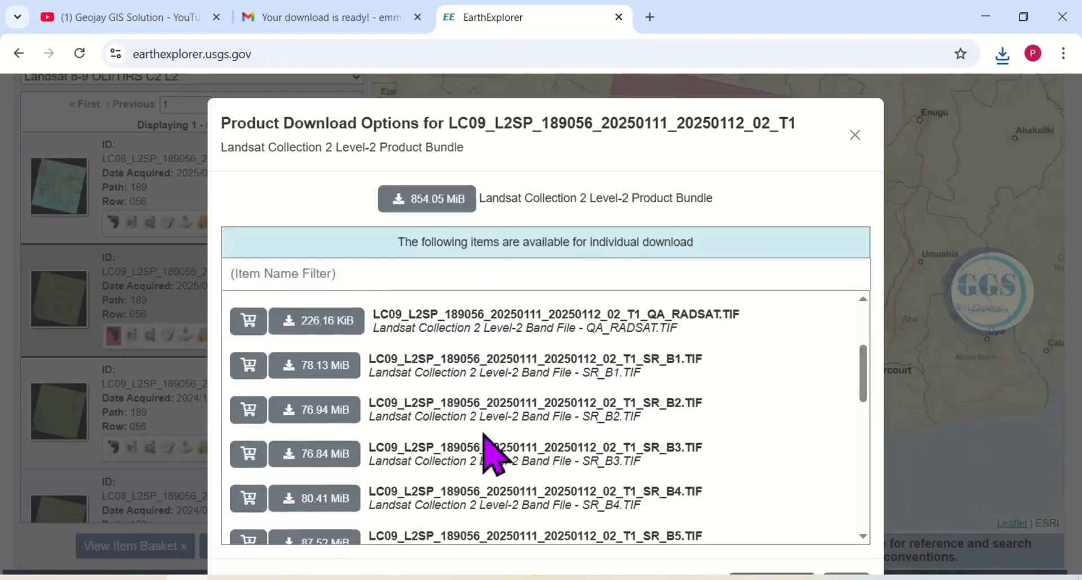
pyautogui.click(423, 557)
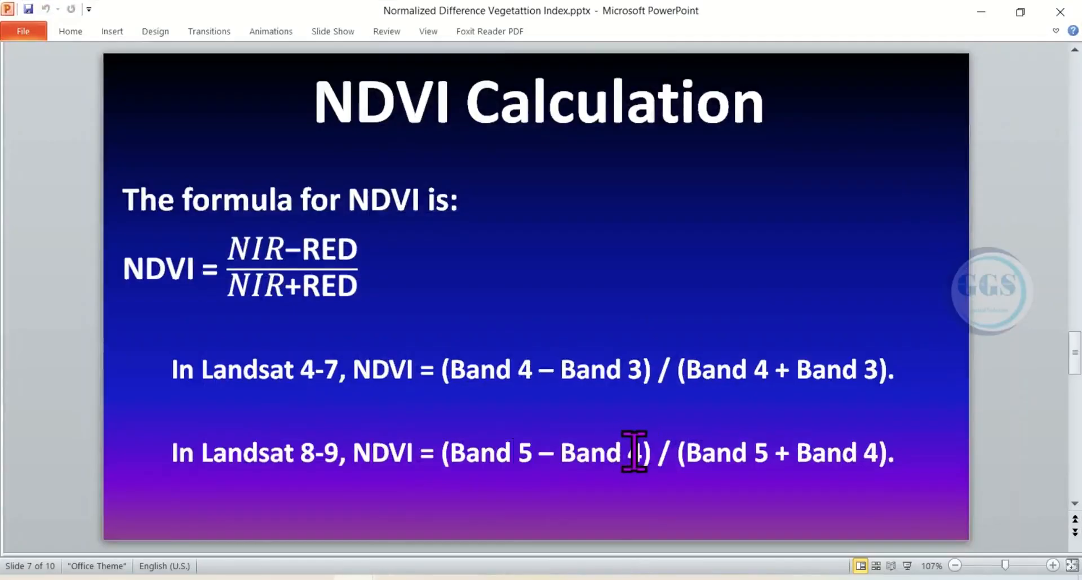
pyautogui.click(984, 12)
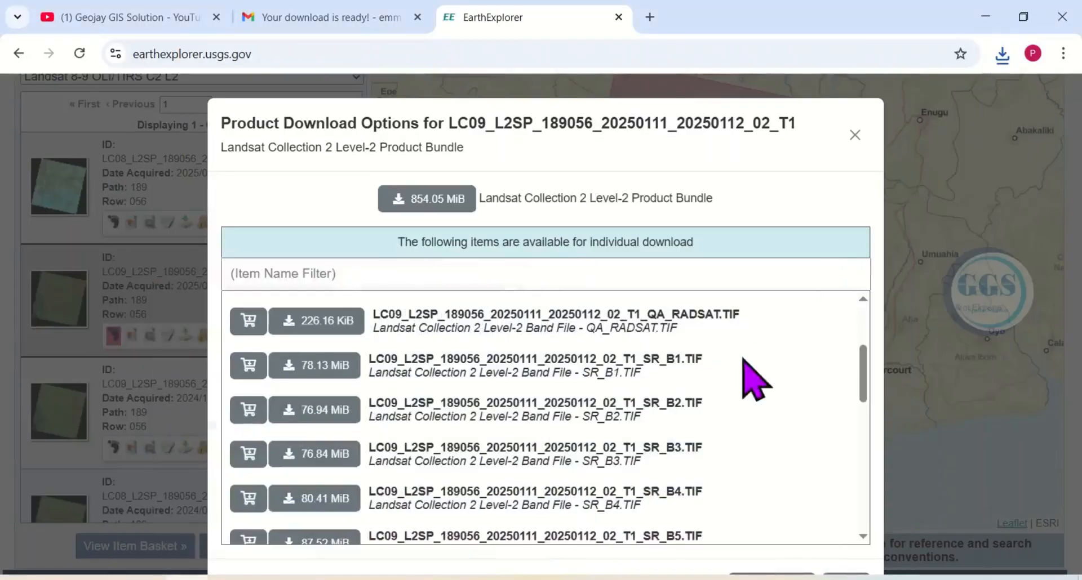
# - Download the 2025/01/11 scene's SR_B4.TIF and SR_B5.TIF band files and check their progress in the recent download history
pyautogui.scroll(-5, 640, 423)
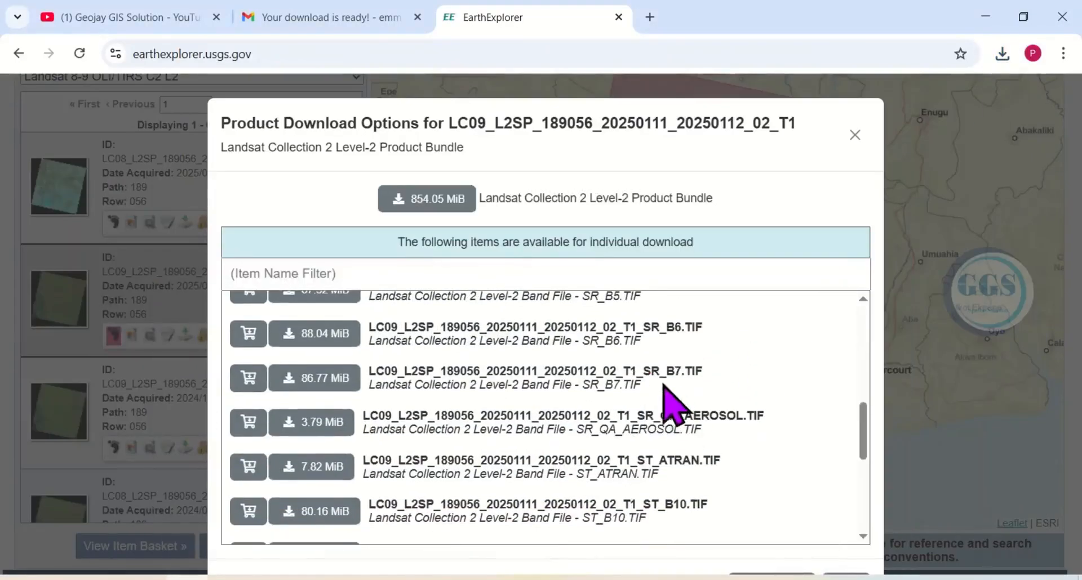
pyautogui.scroll(2, 667, 396)
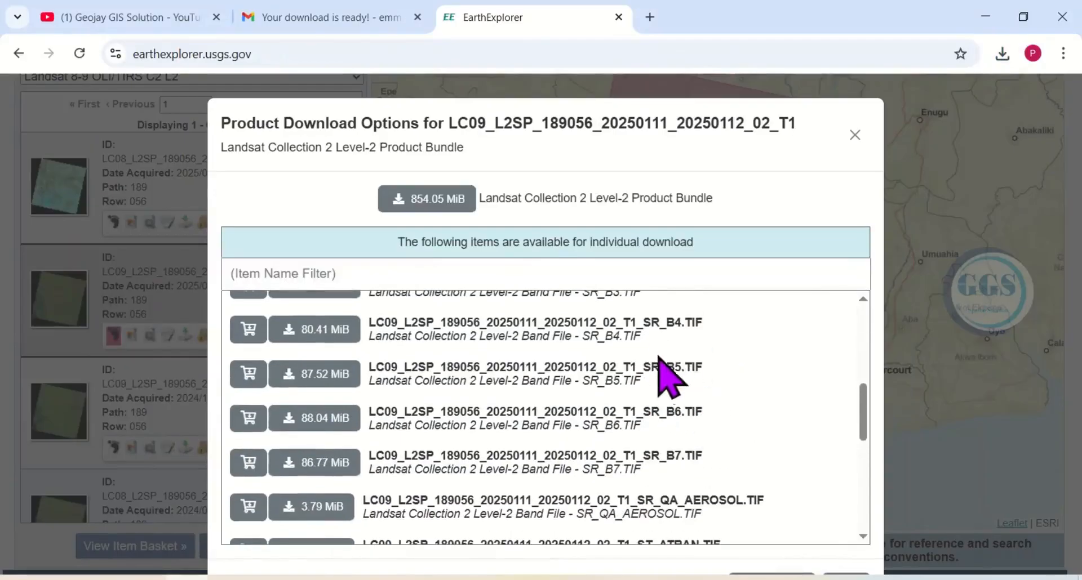
pyautogui.click(291, 331)
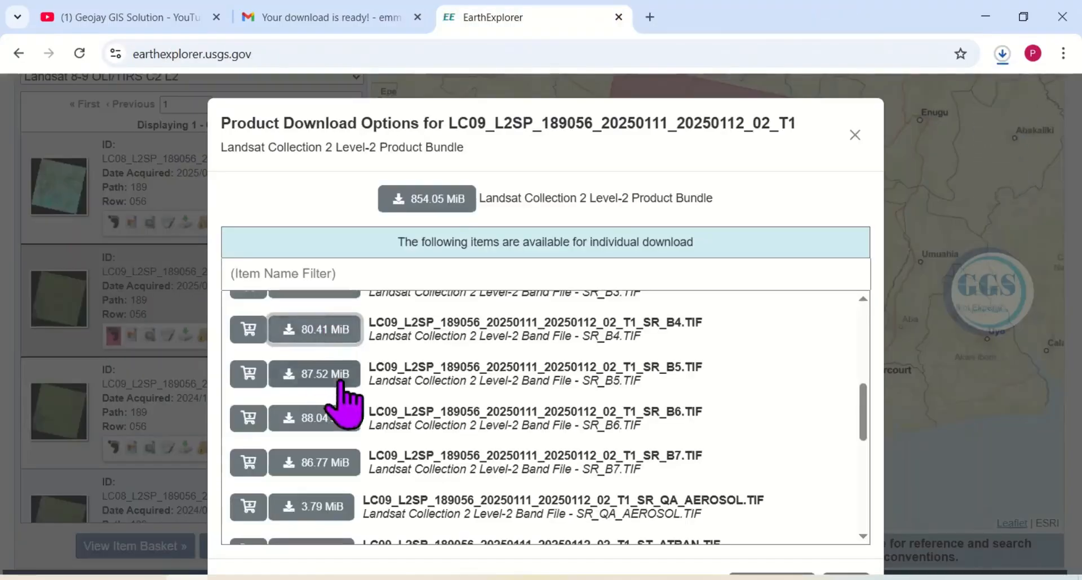
pyautogui.click(289, 372)
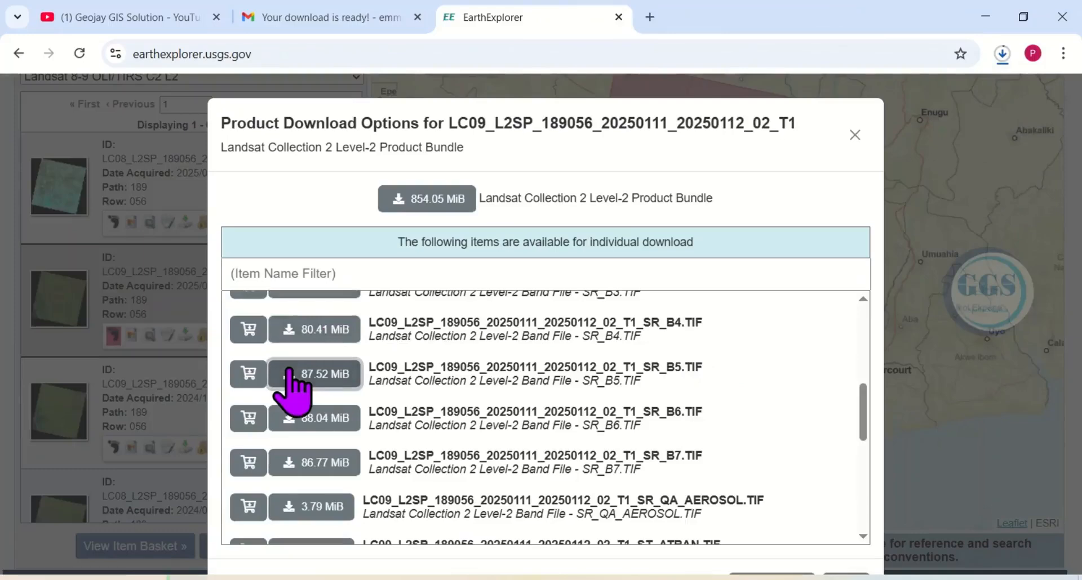
pyautogui.click(290, 375)
pyautogui.click(1002, 53)
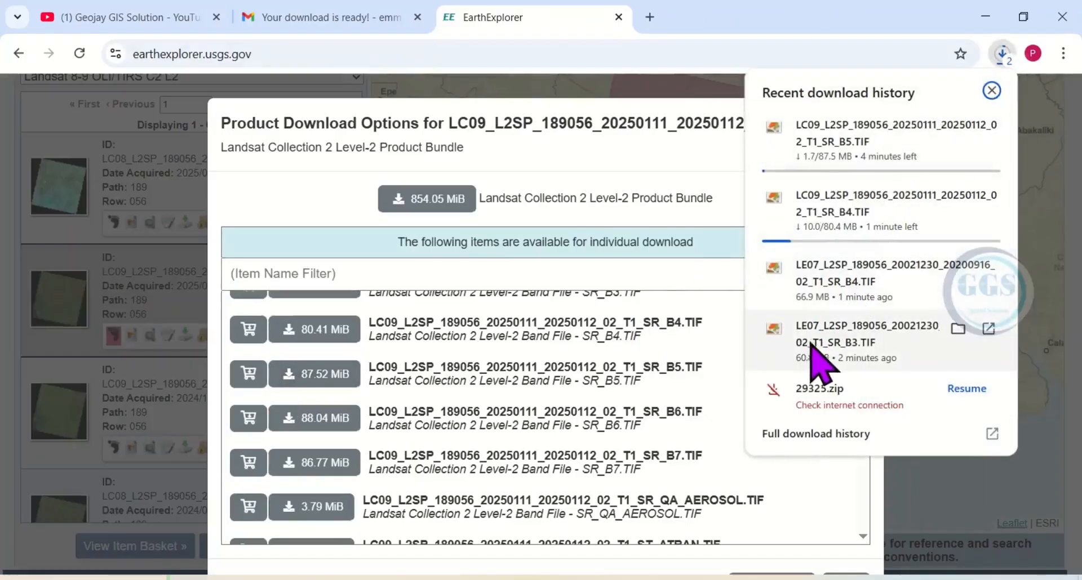